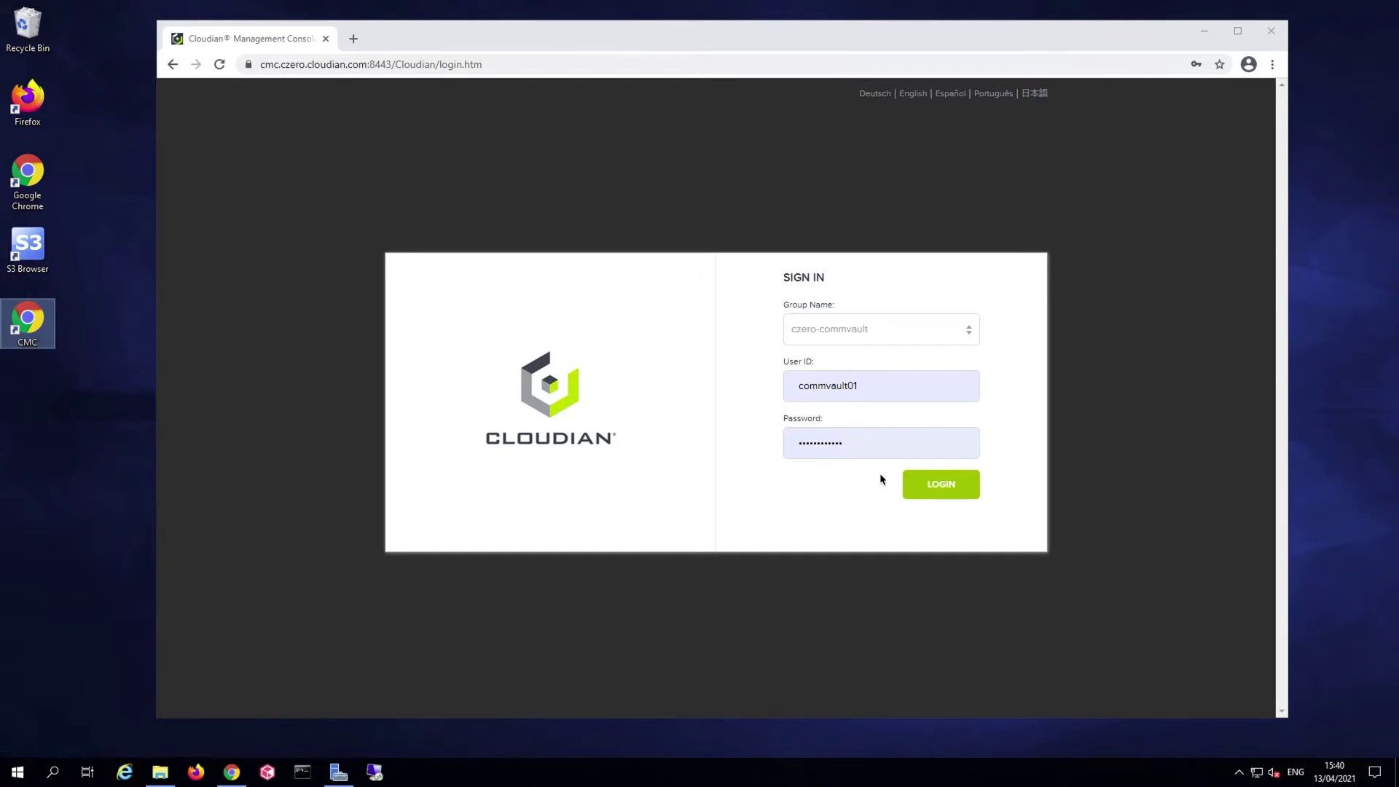
Log in to the Cloudian Management Console with the prefilled group, user ID and password
{"action": "left_click", "coordinate": [954, 485]}
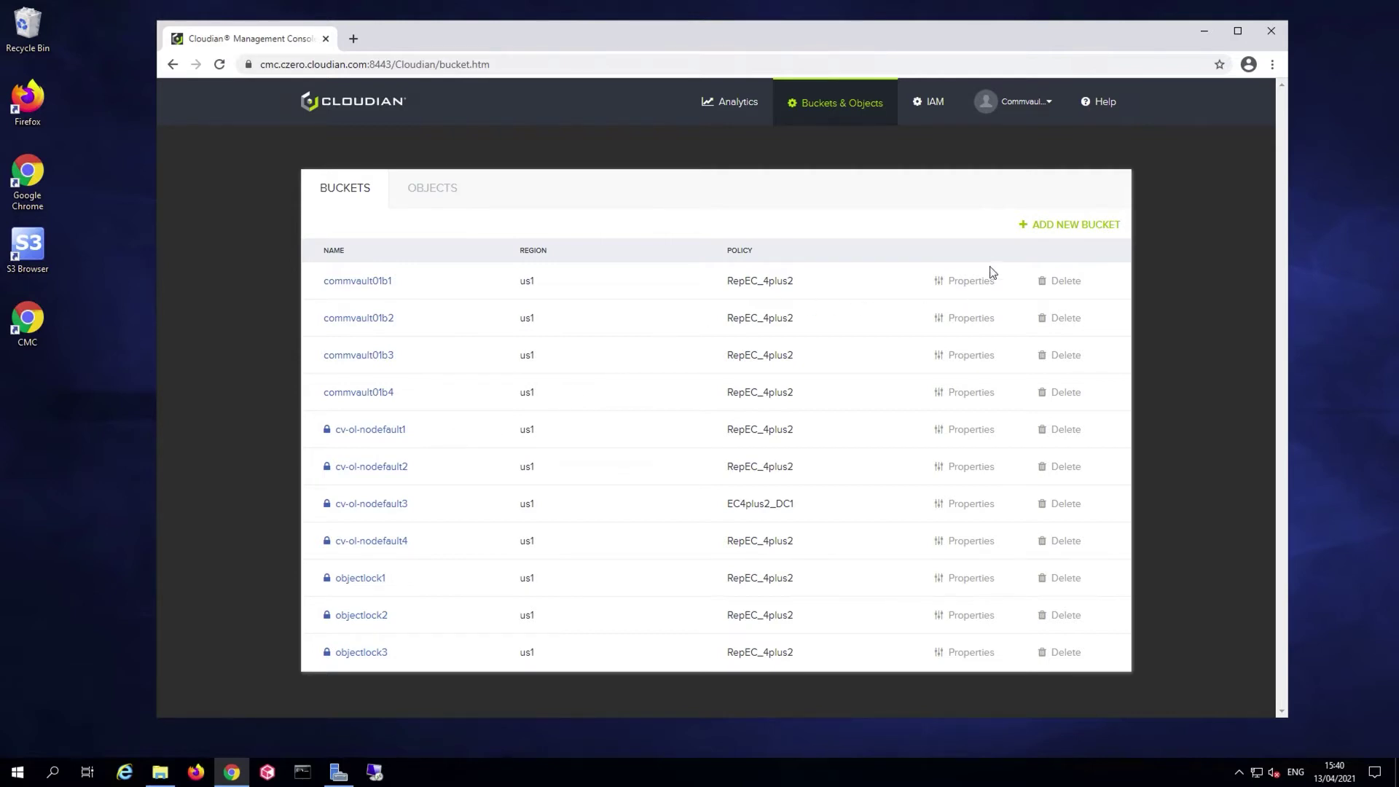
Create bucket commvault01newb1 with the default RepEC_4plus2 policy
{"action": "left_click", "coordinate": [1046, 221]}
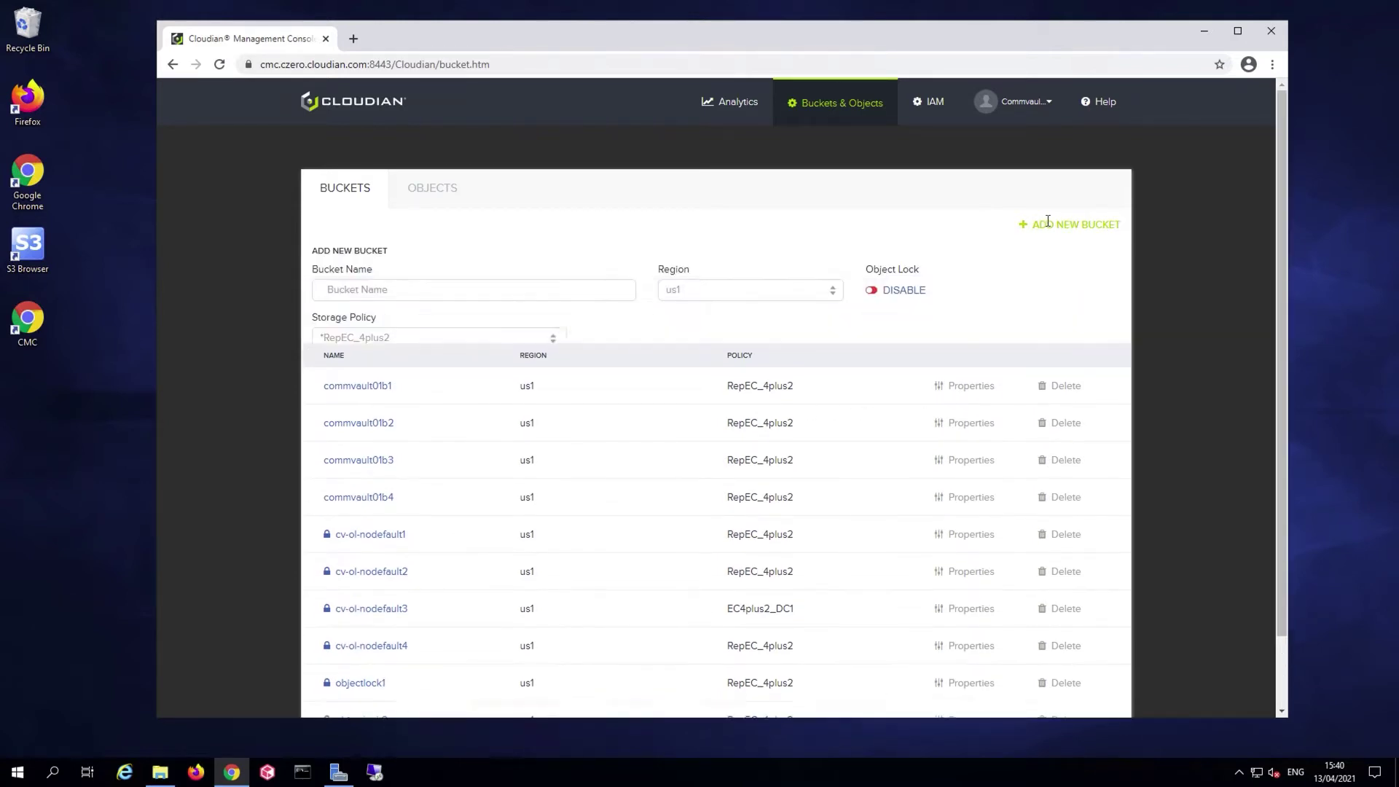
{"action": "left_click", "coordinate": [536, 290]}
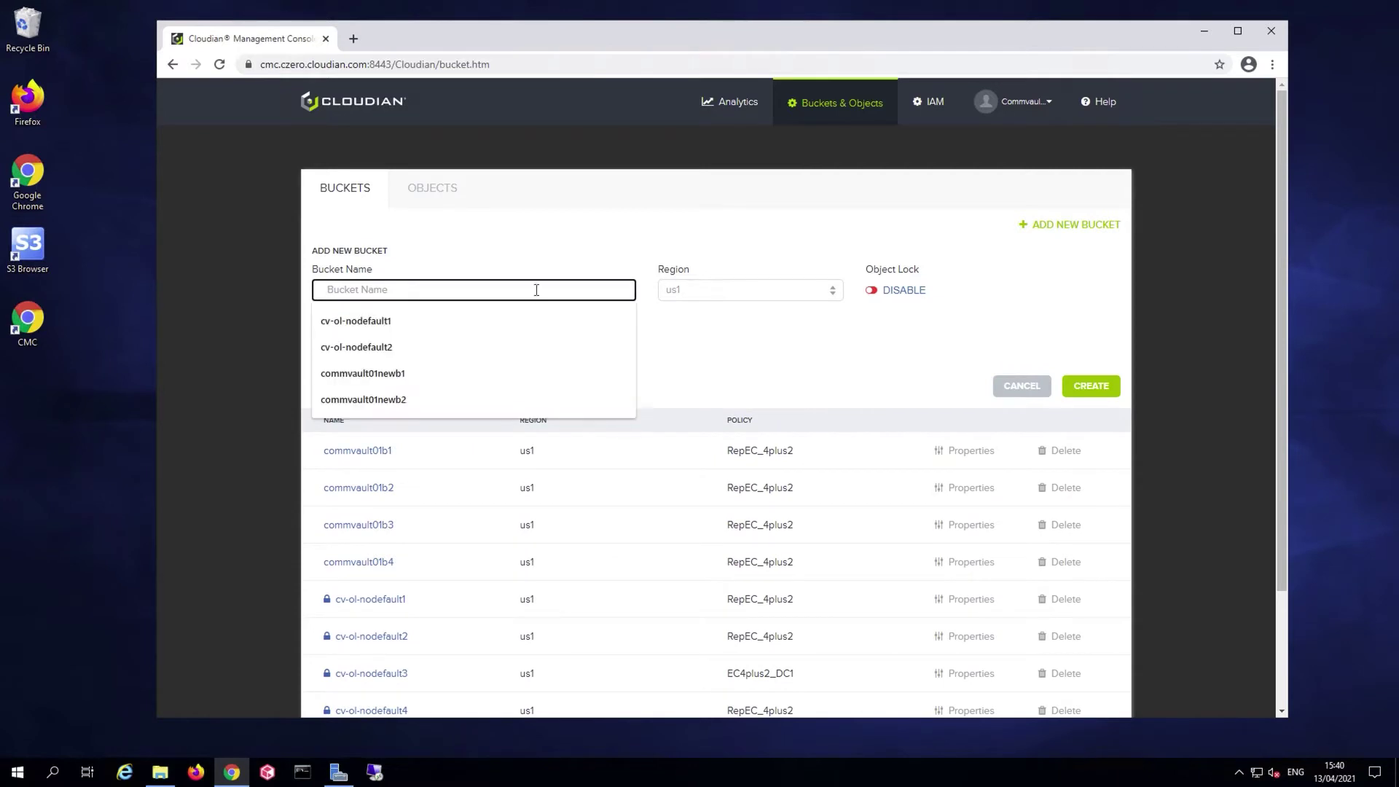
{"action": "key", "text": "Down"}
{"action": "key", "text": "Down"}
{"action": "key", "text": "Down"}
{"action": "key", "text": "Return"}
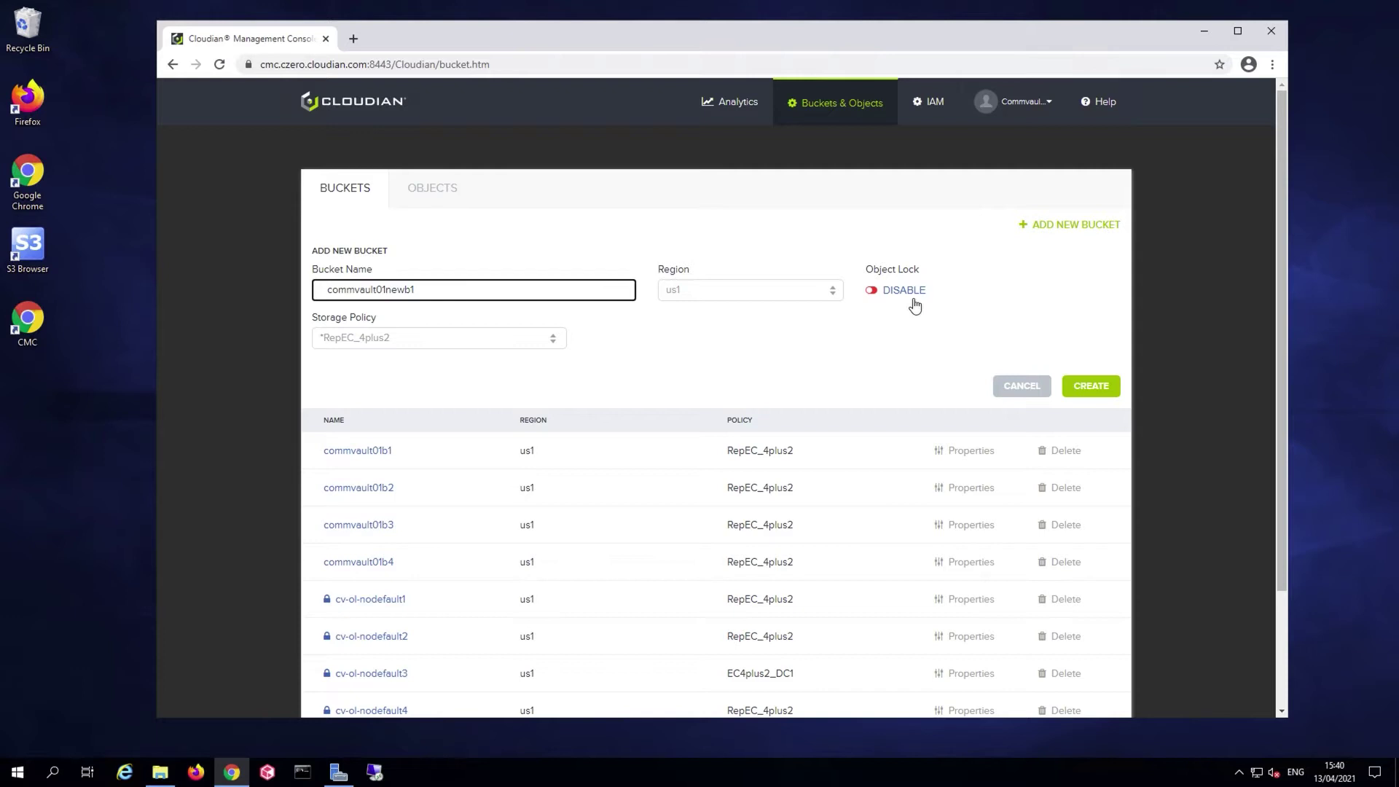
{"action": "left_click", "coordinate": [1097, 395]}
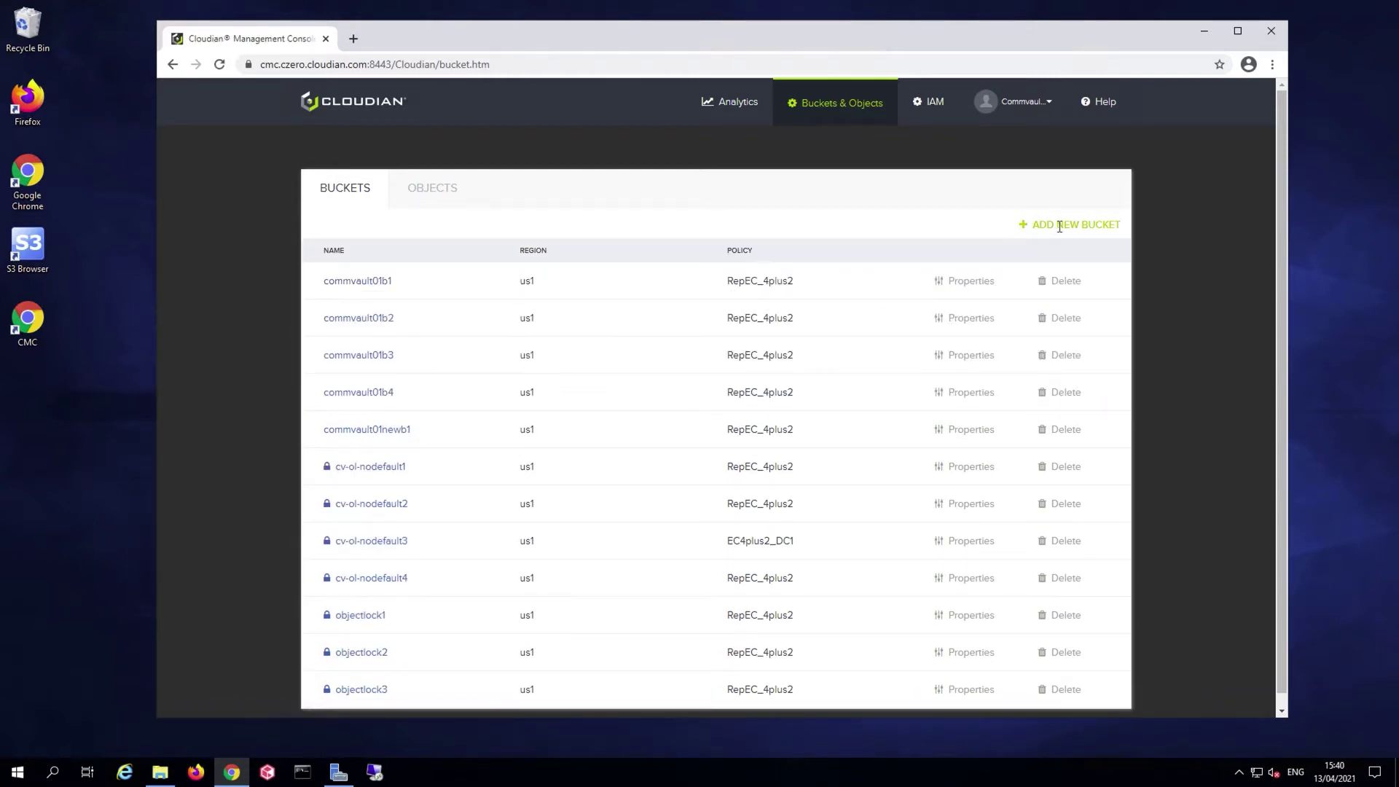
Create a second bucket, commvault01newb2, with the default policy
{"action": "left_click", "coordinate": [1088, 224]}
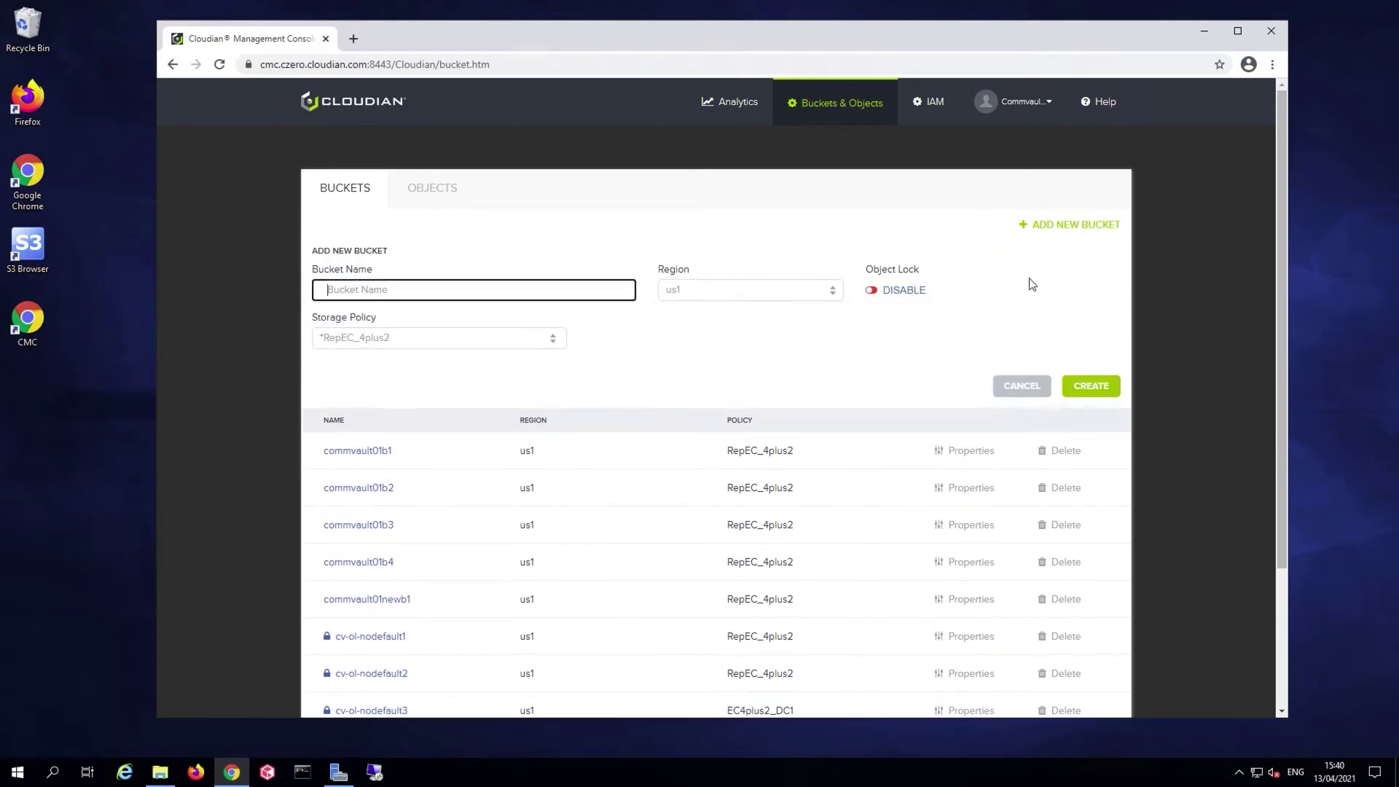
{"action": "left_click", "coordinate": [517, 287]}
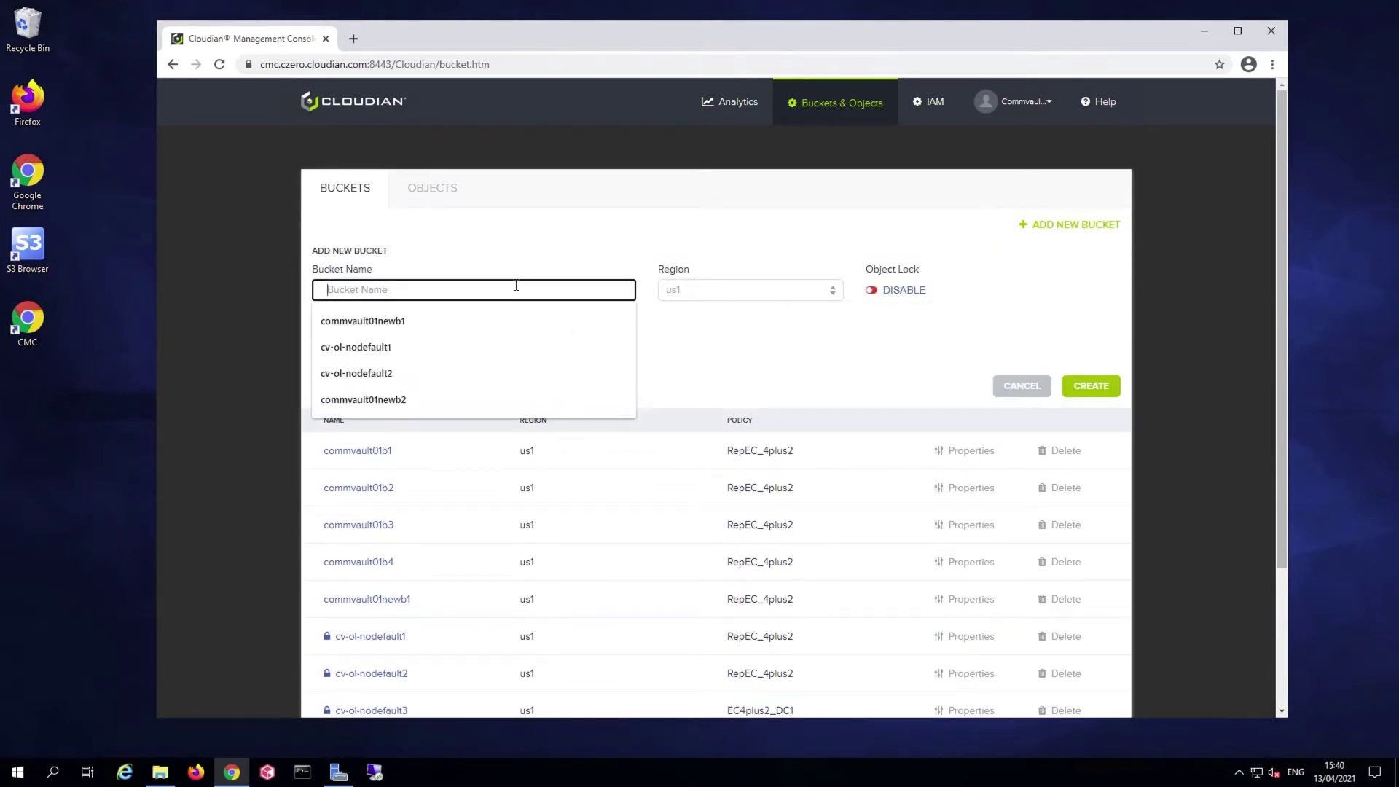
{"action": "left_click", "coordinate": [404, 399]}
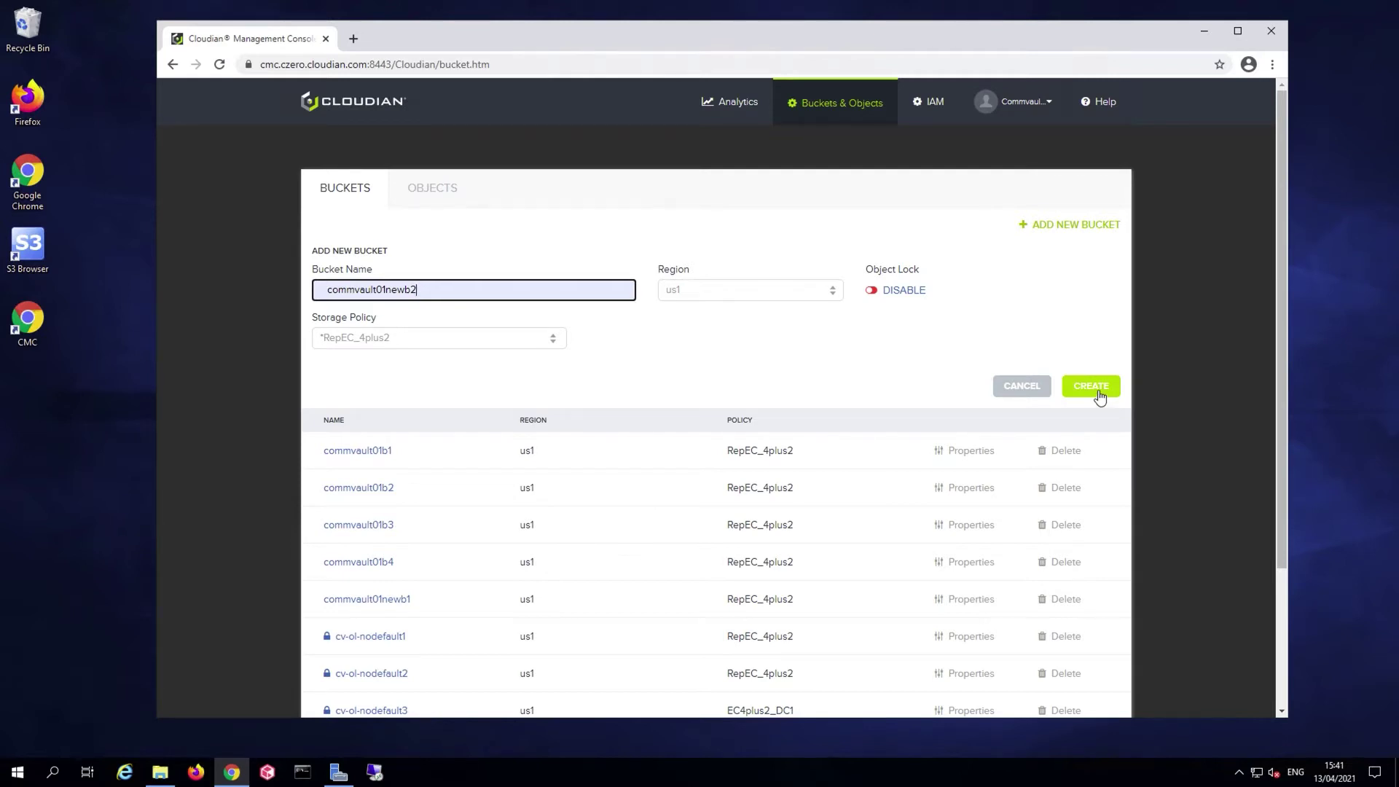
{"action": "left_click", "coordinate": [1100, 397]}
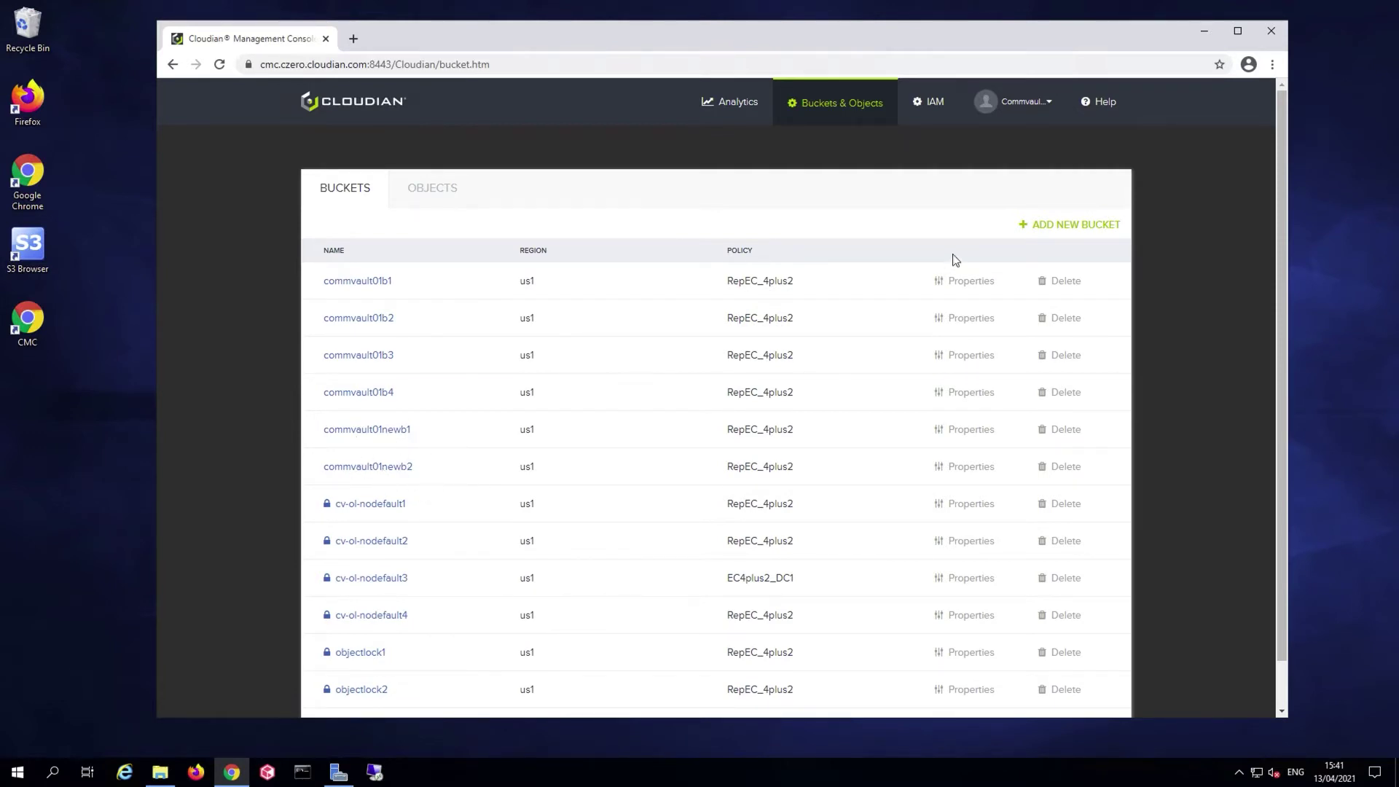
{"action": "left_click", "coordinate": [1028, 102]}
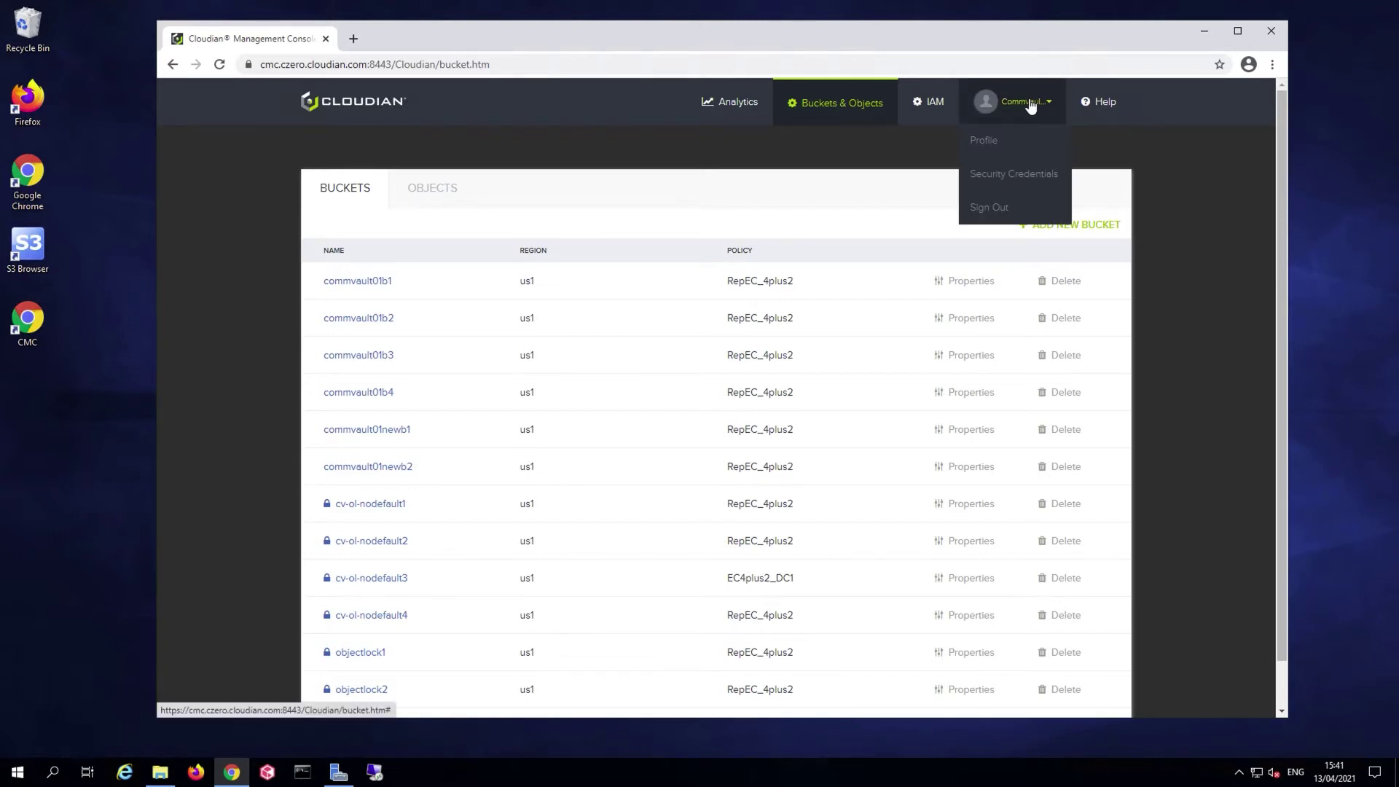
{"action": "left_click", "coordinate": [1023, 175]}
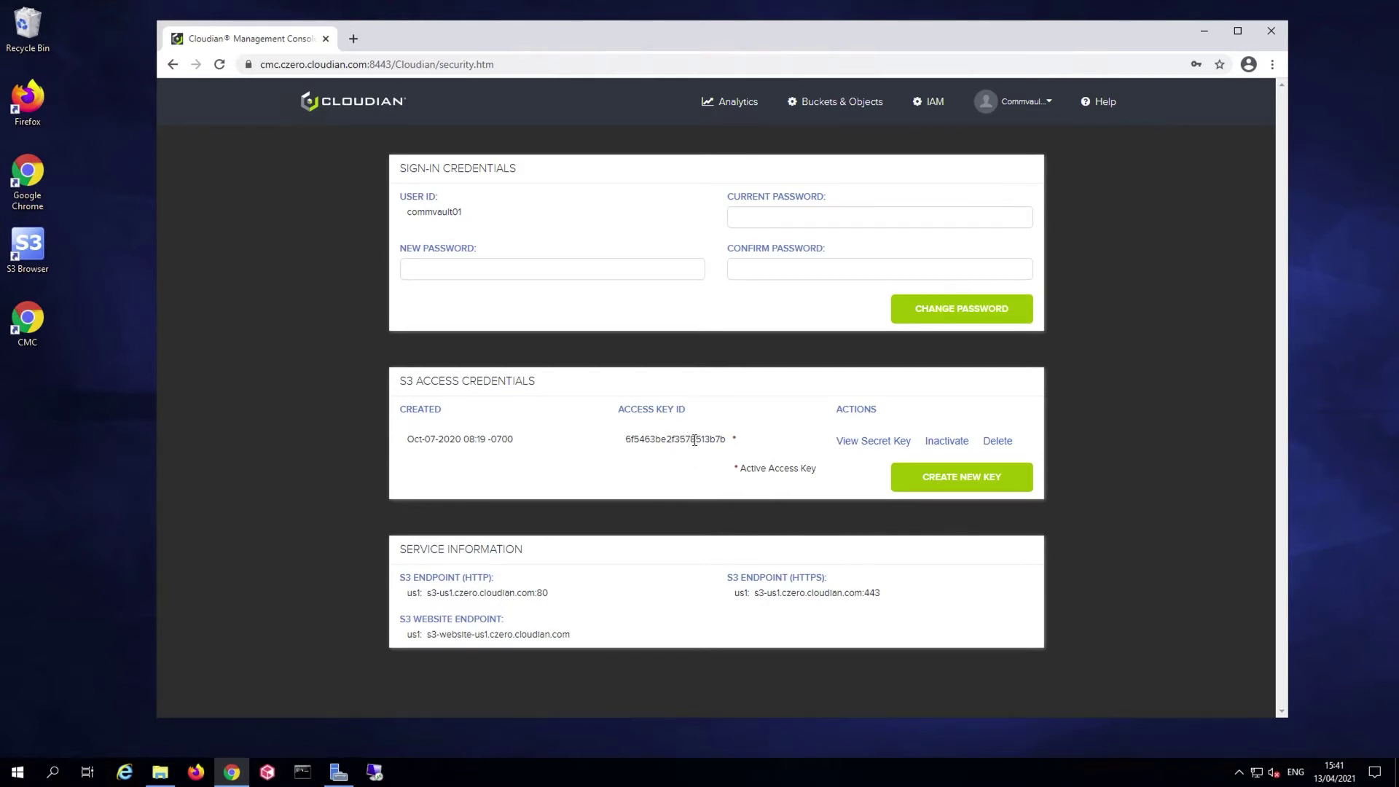
{"action": "left_click", "coordinate": [868, 448]}
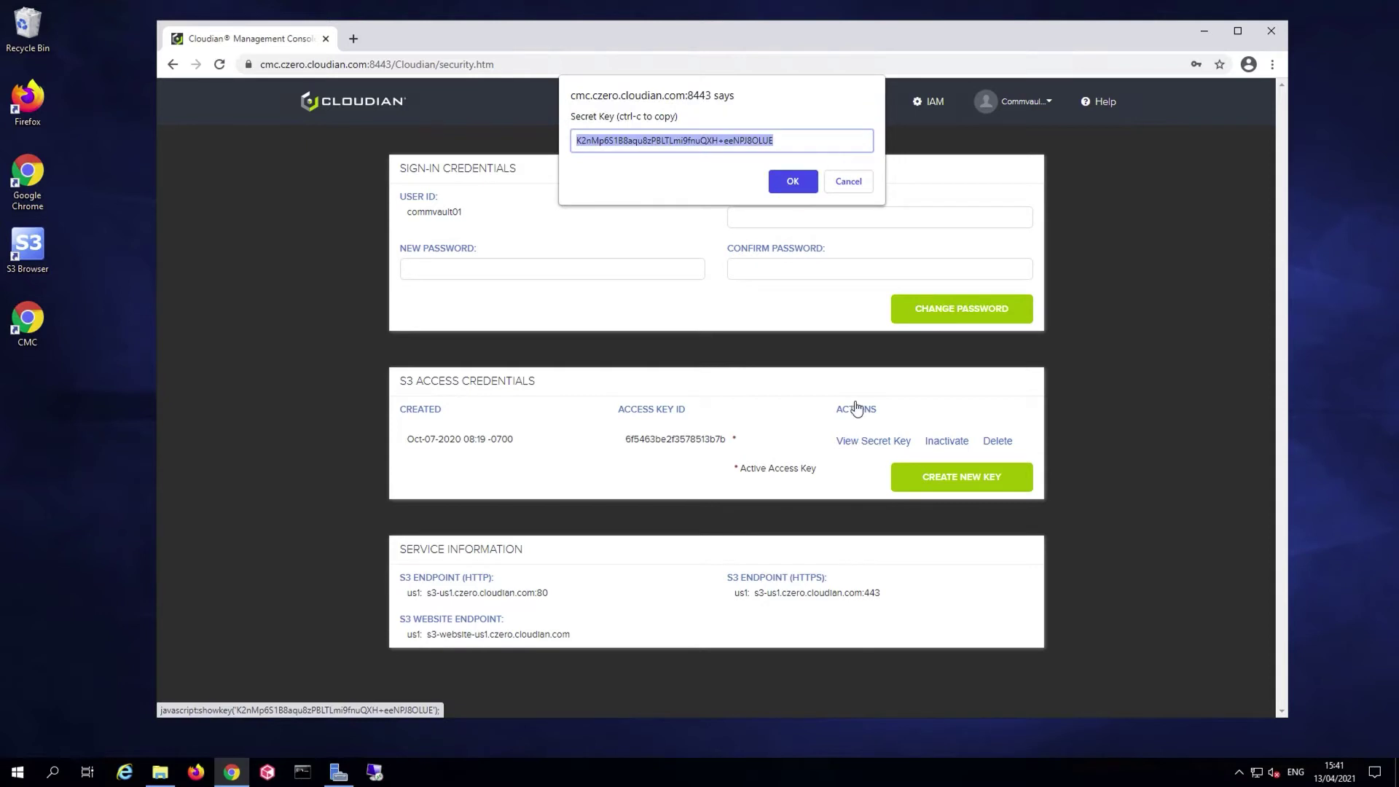
{"action": "left_click", "coordinate": [847, 186]}
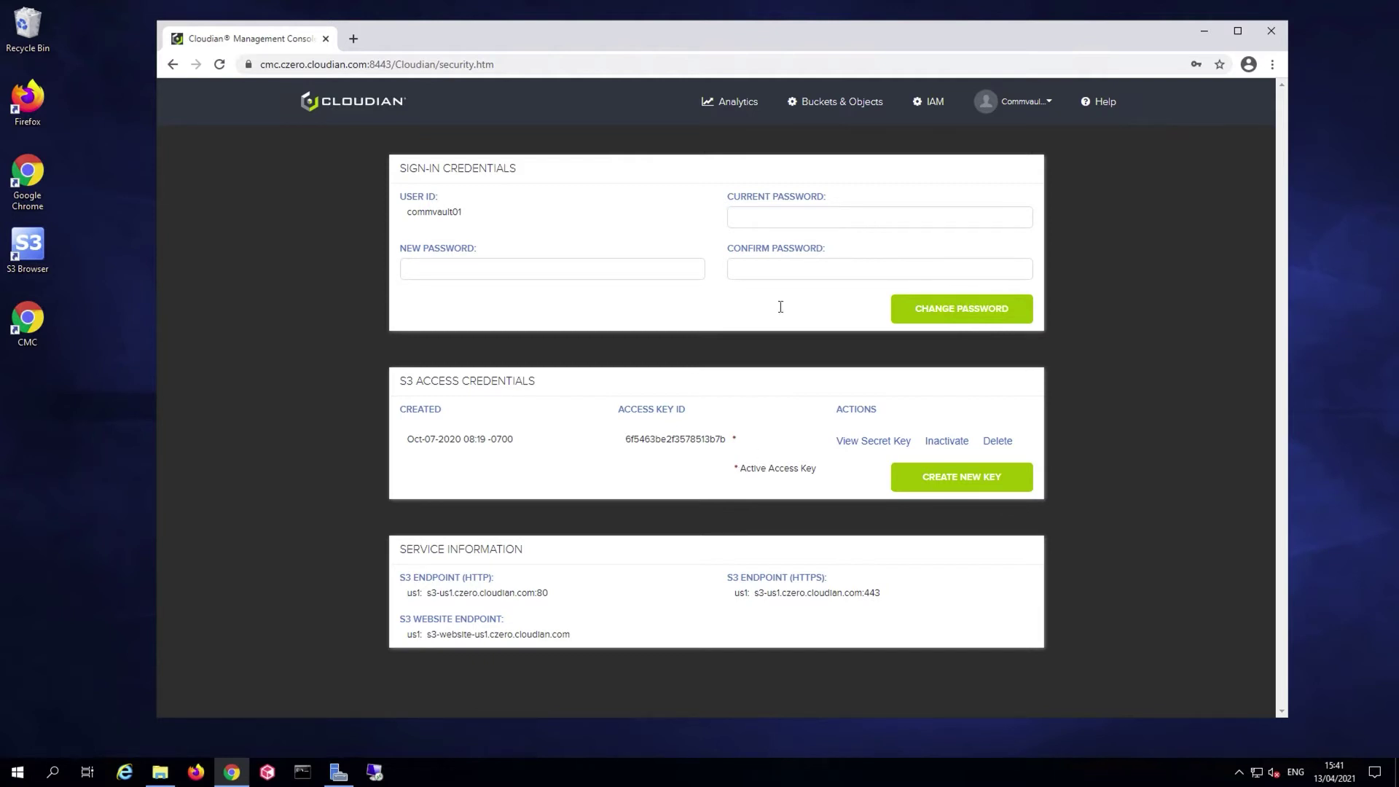
{"action": "left_click", "coordinate": [832, 116]}
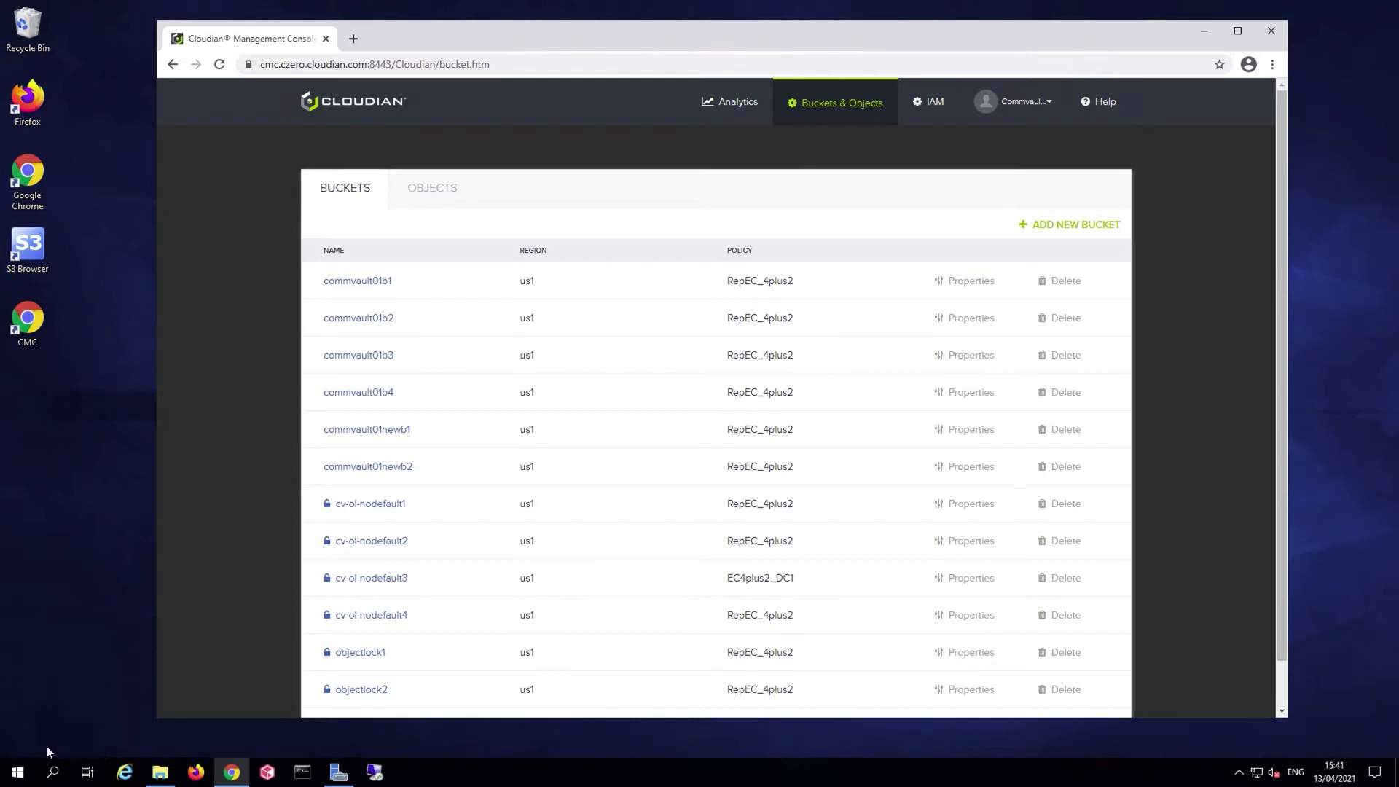
Launch Commvault Command Center from the Start menu and sign in with the admin account
{"action": "left_click", "coordinate": [16, 774]}
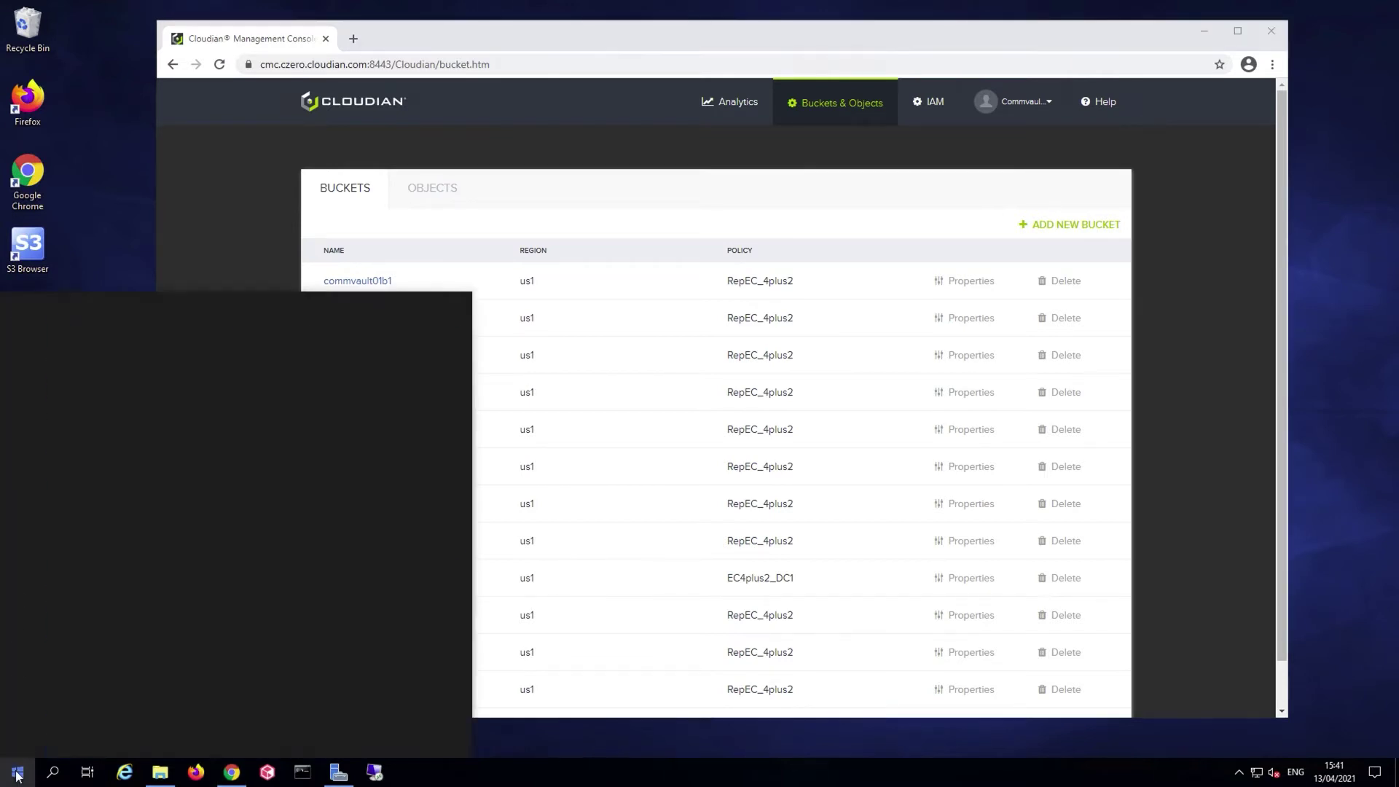
{"action": "left_click", "coordinate": [141, 346]}
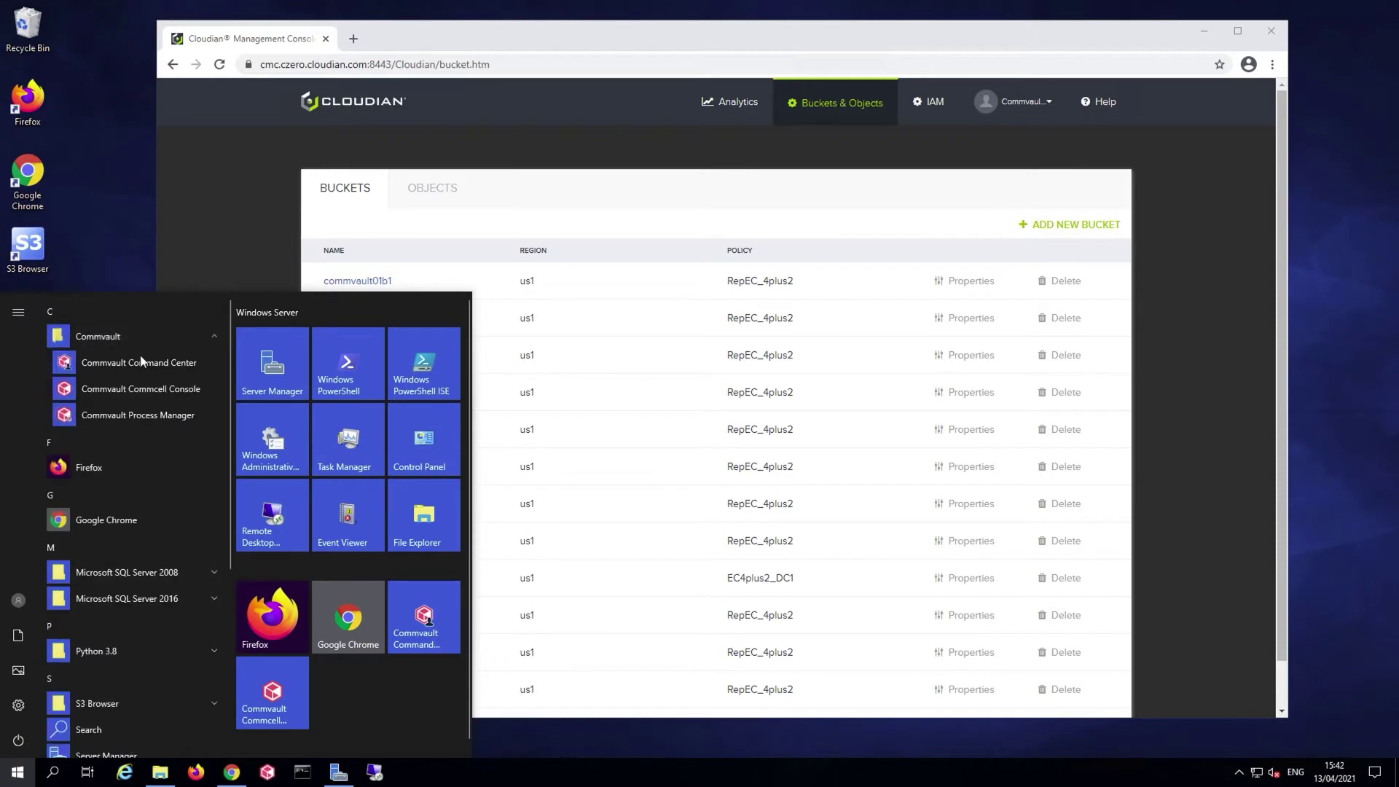
{"action": "left_click", "coordinate": [182, 365]}
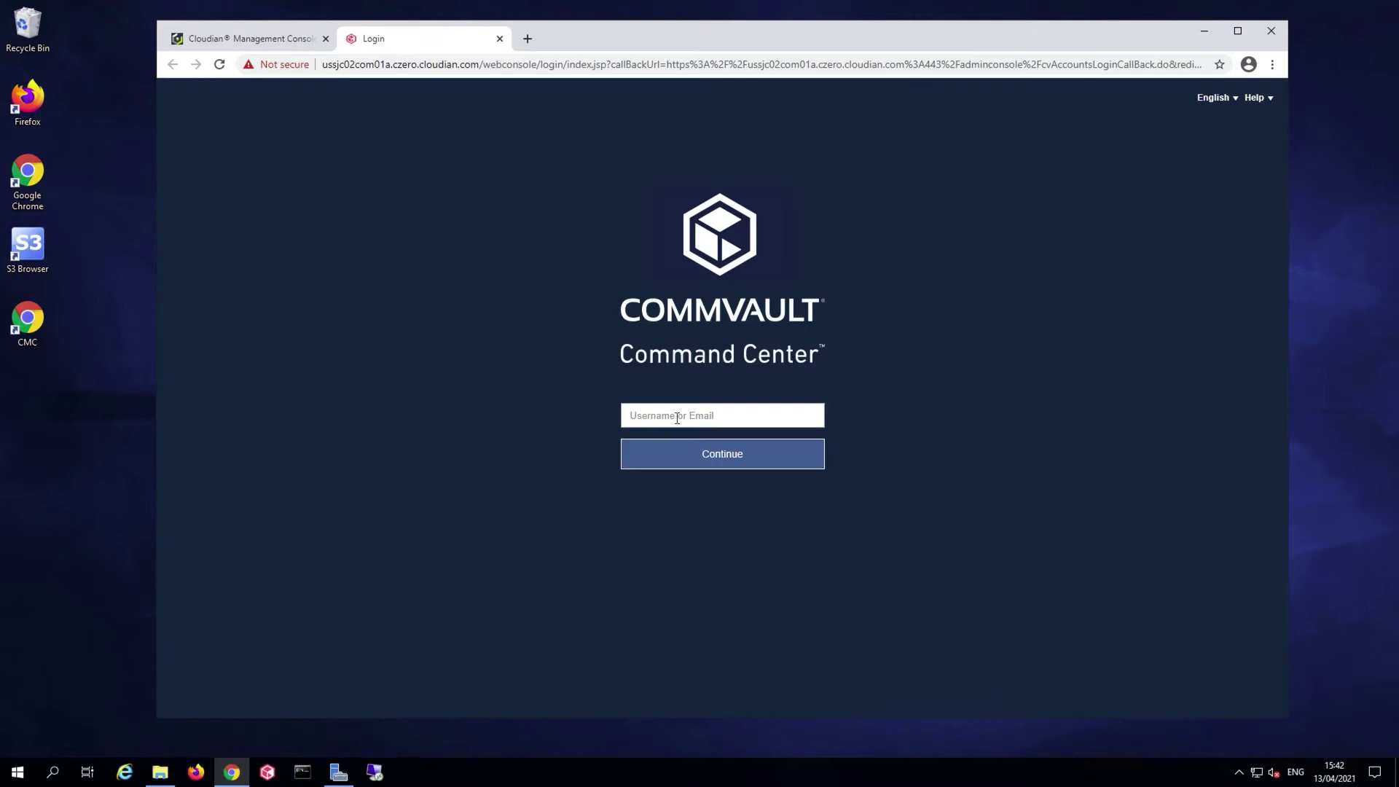
{"action": "left_click", "coordinate": [680, 412]}
{"action": "type", "text": "admin"}
{"action": "key", "text": "Return"}
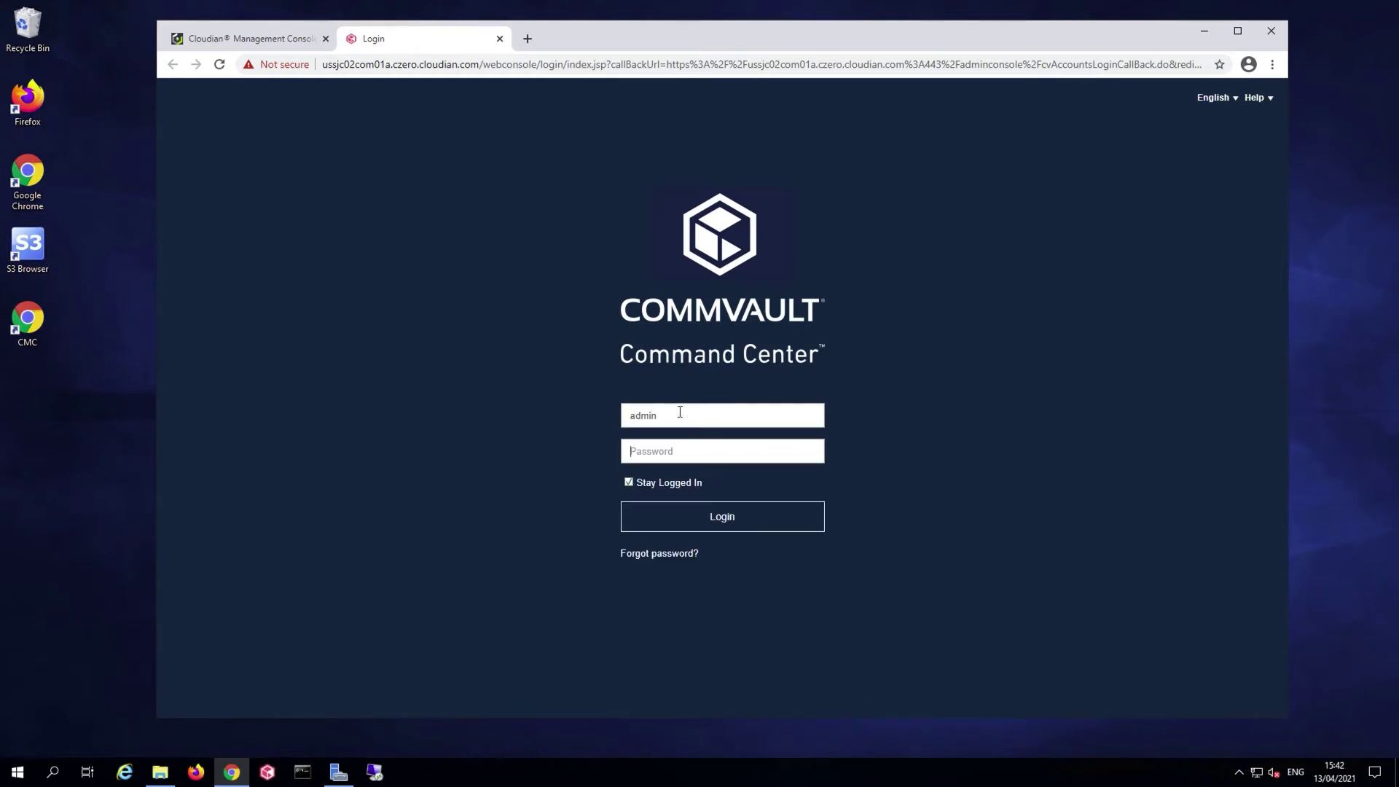
{"action": "type", "text": "**********"}
{"action": "key", "text": "Return"}
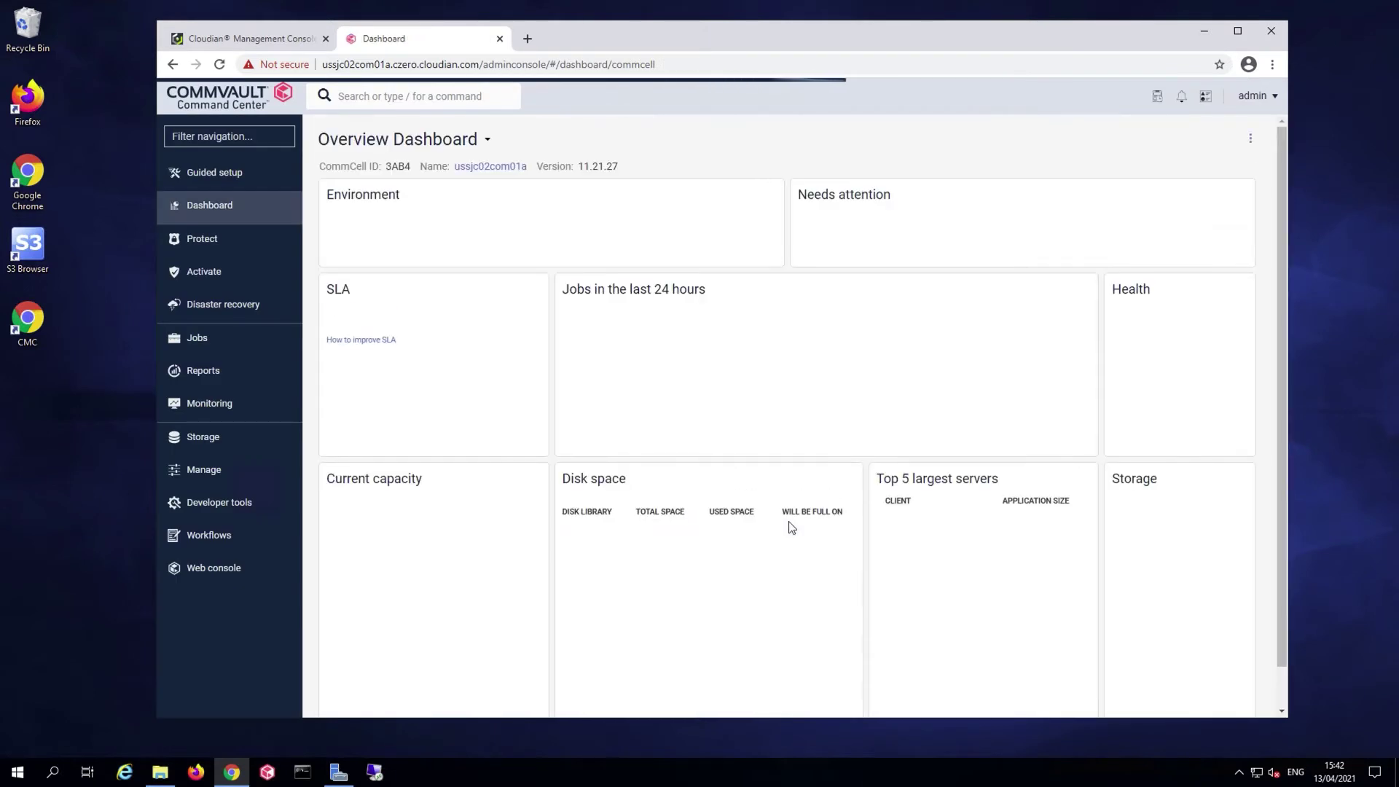
Go to Storage > Cloud and start adding a new cloud library
{"action": "left_click", "coordinate": [207, 441]}
{"action": "left_click", "coordinate": [223, 499]}
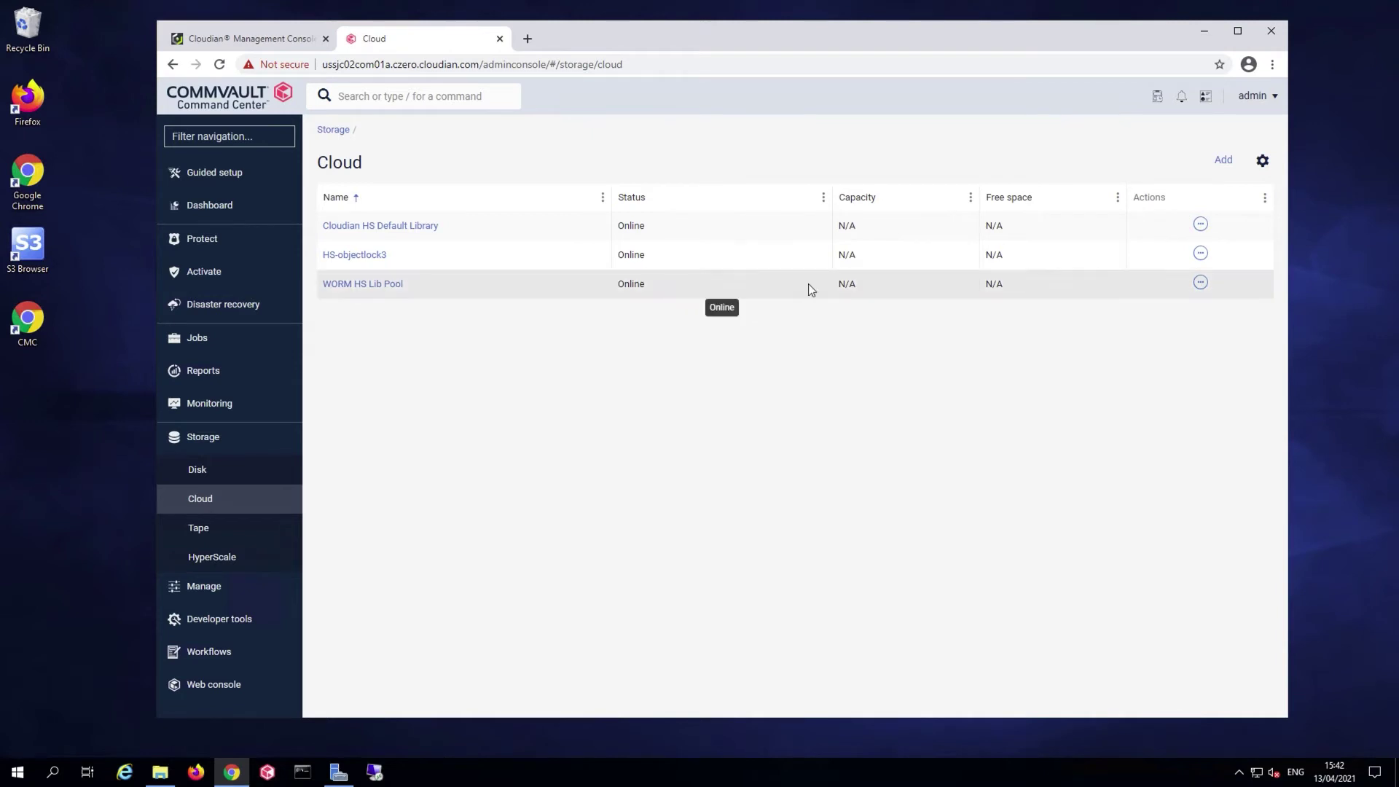
{"action": "left_click", "coordinate": [1225, 161]}
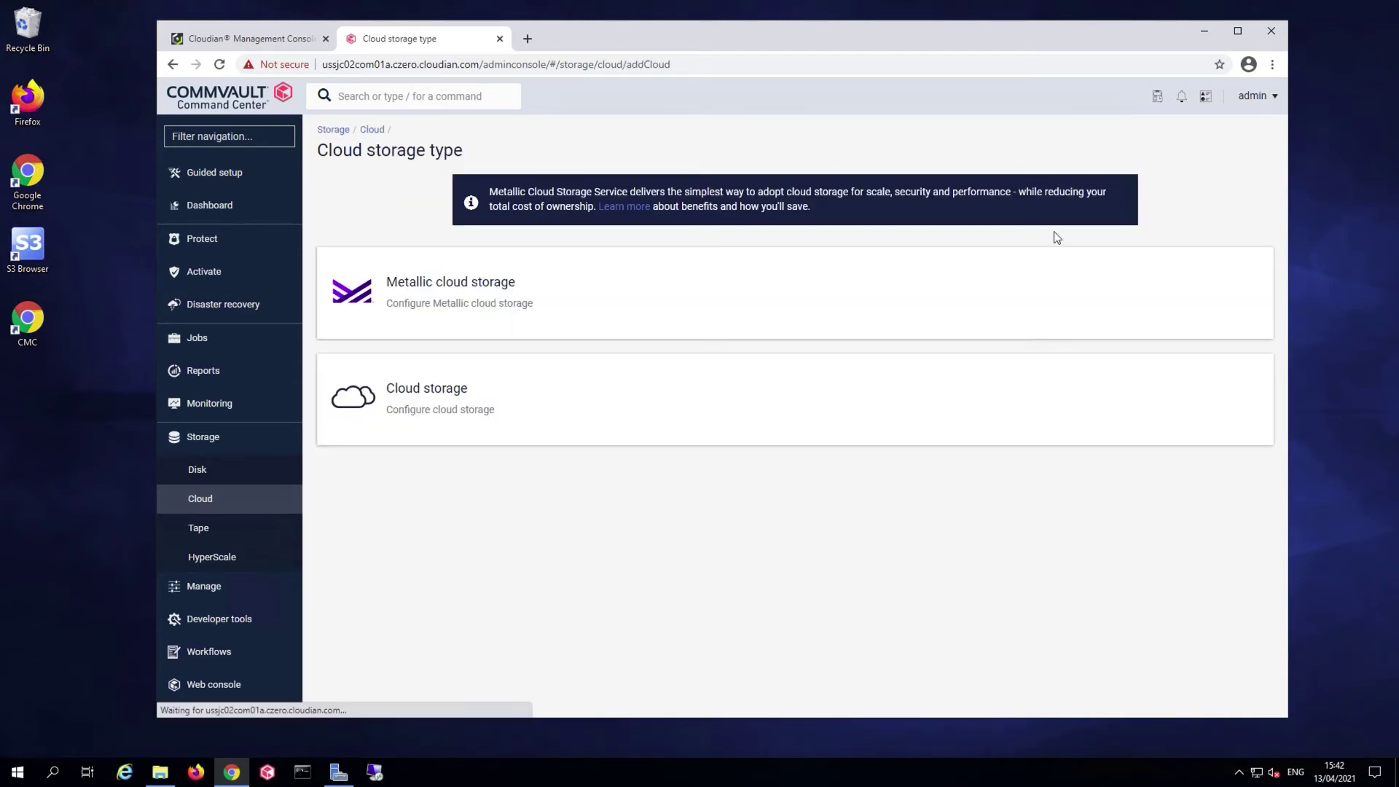
Choose Cloud storage, name it 'New Cloudian Lib' and set type to Cloudian HyperStore
{"action": "left_click", "coordinate": [441, 398]}
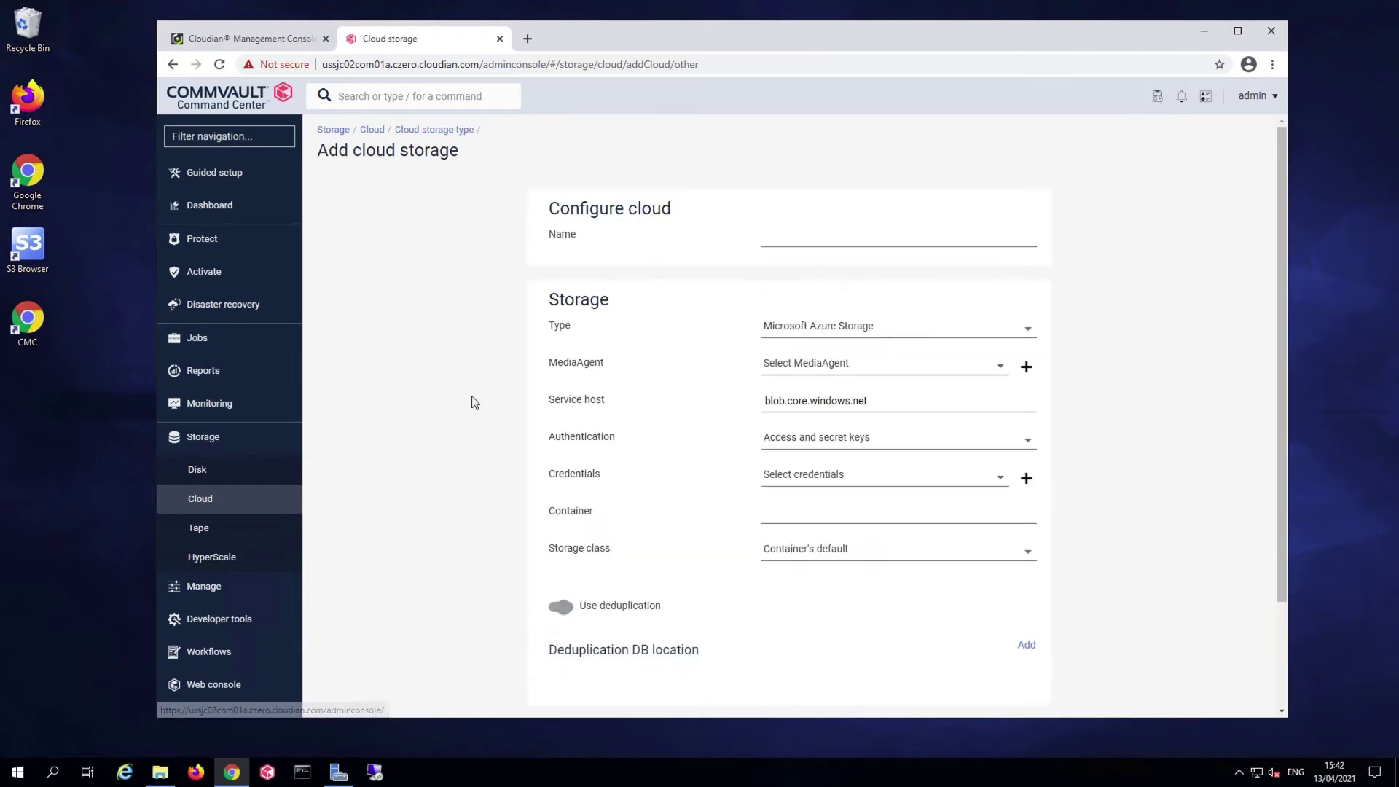
{"action": "left_click", "coordinate": [815, 242]}
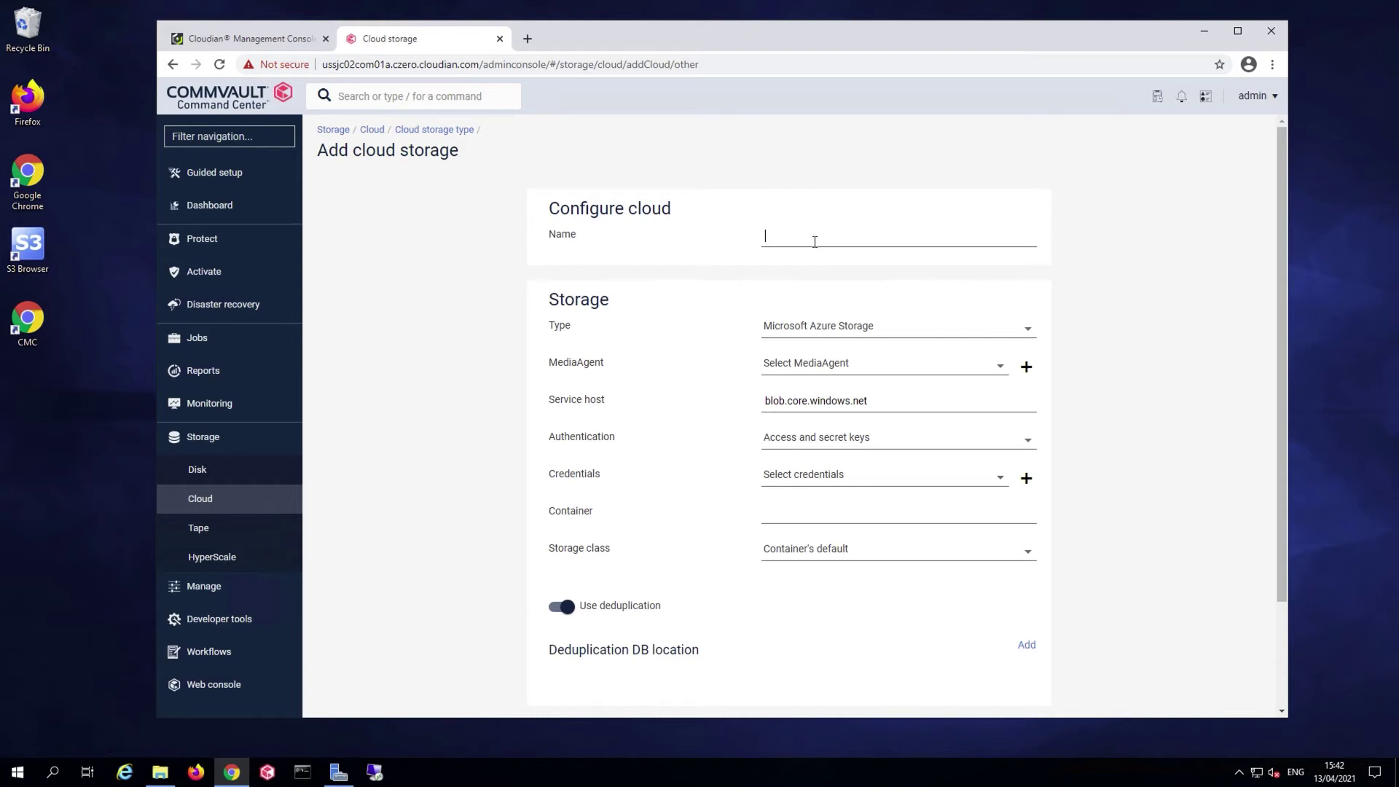
{"action": "type", "text": "New Cloudian Lib"}
{"action": "left_click", "coordinate": [892, 332]}
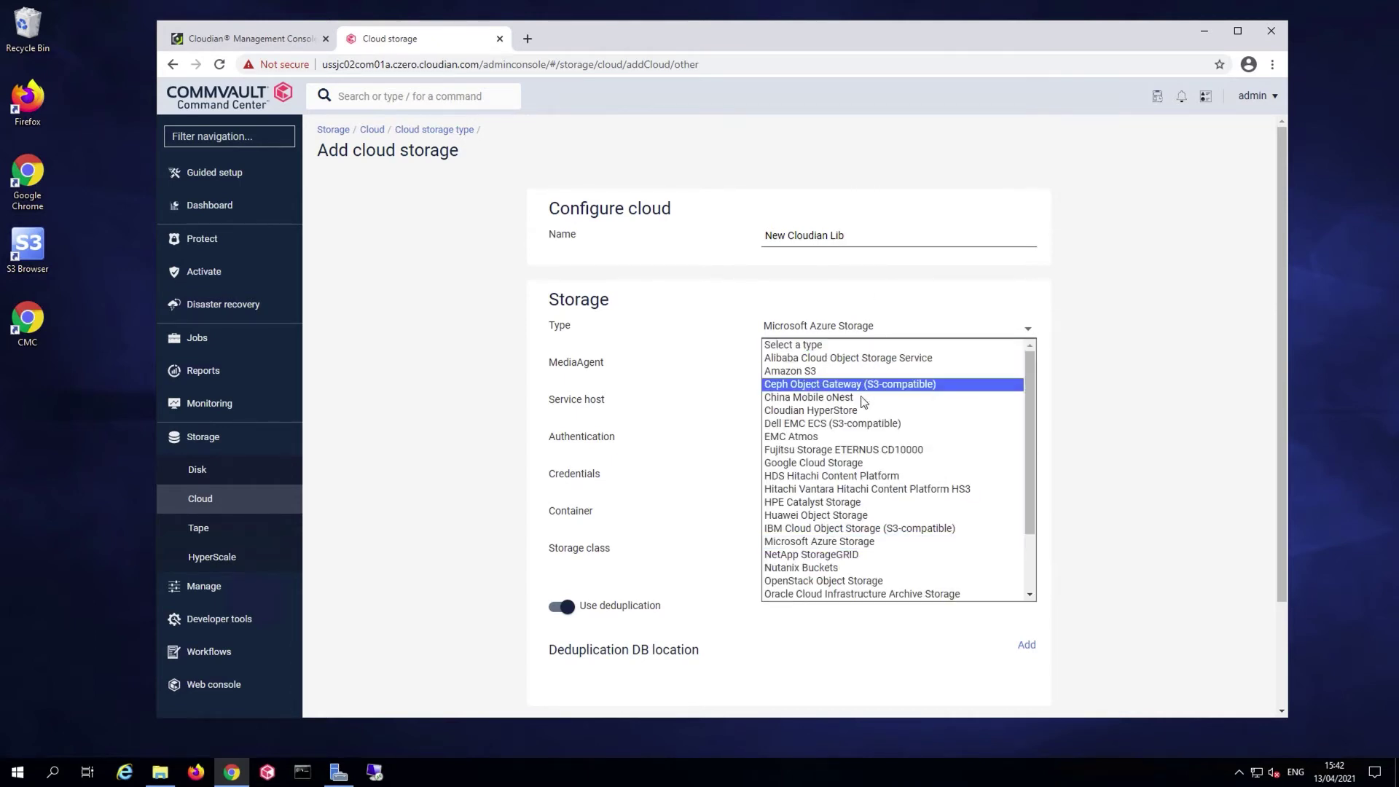
{"action": "left_click", "coordinate": [857, 412]}
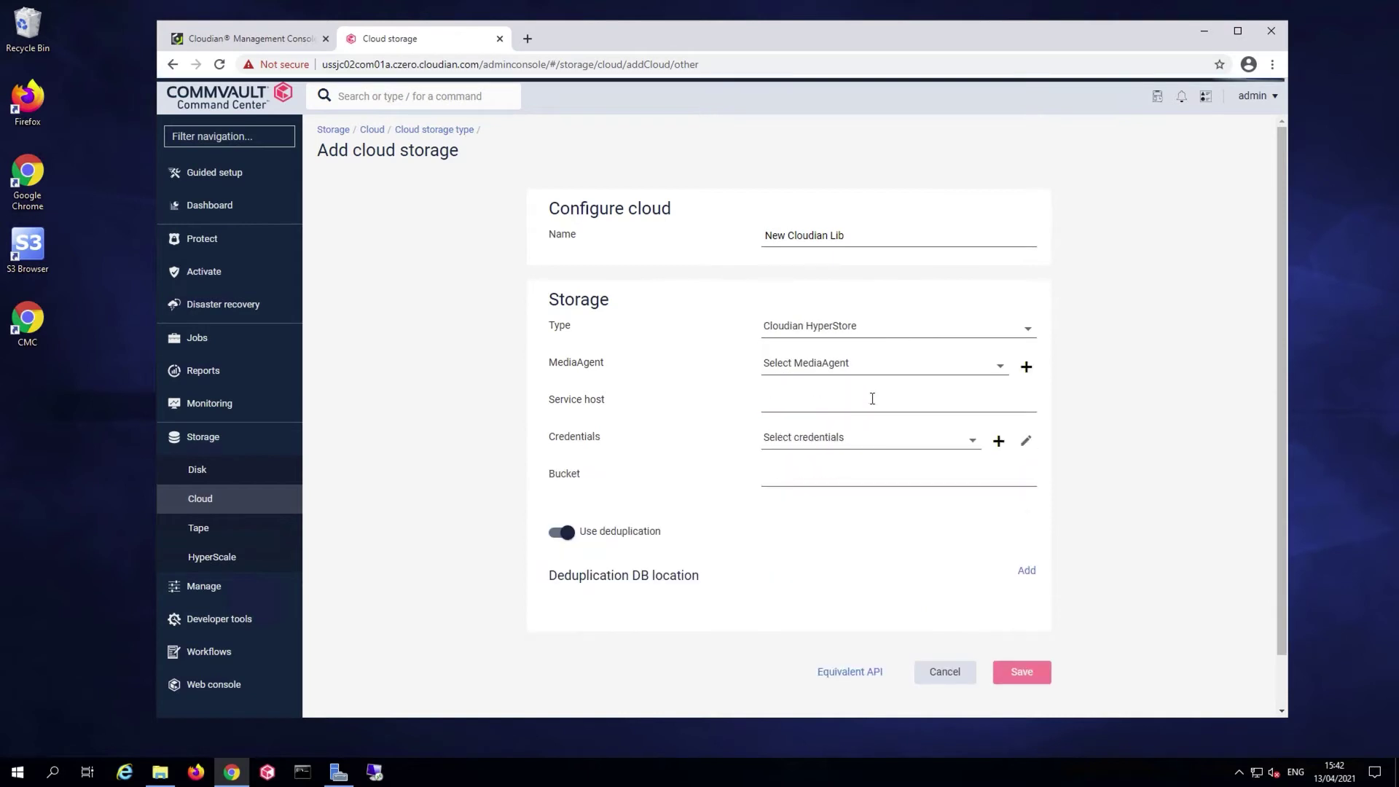
Set MediaAgent ussjc02com01c, paste the s3-us1 service host, and select CloudianHS credentials
{"action": "left_click", "coordinate": [925, 370]}
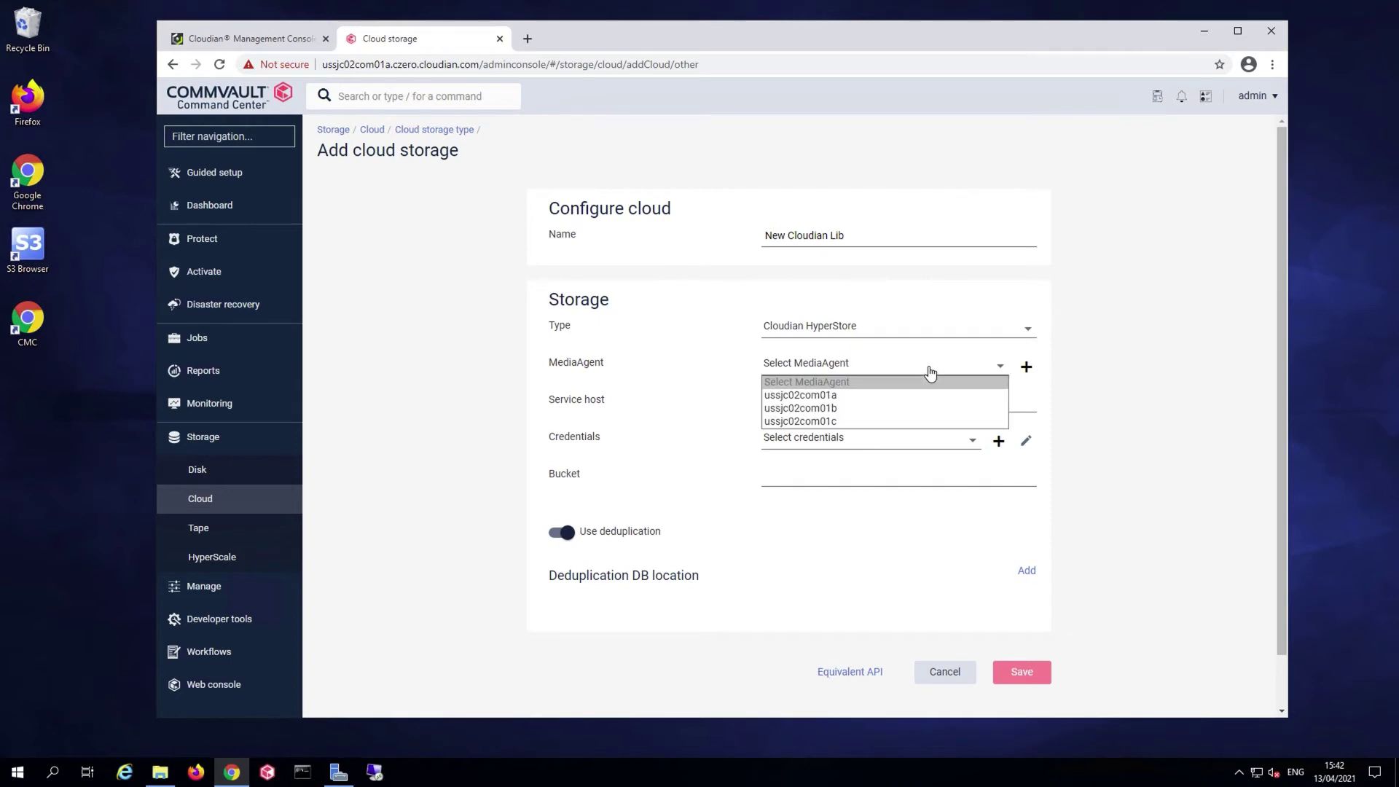
{"action": "left_click", "coordinate": [893, 421]}
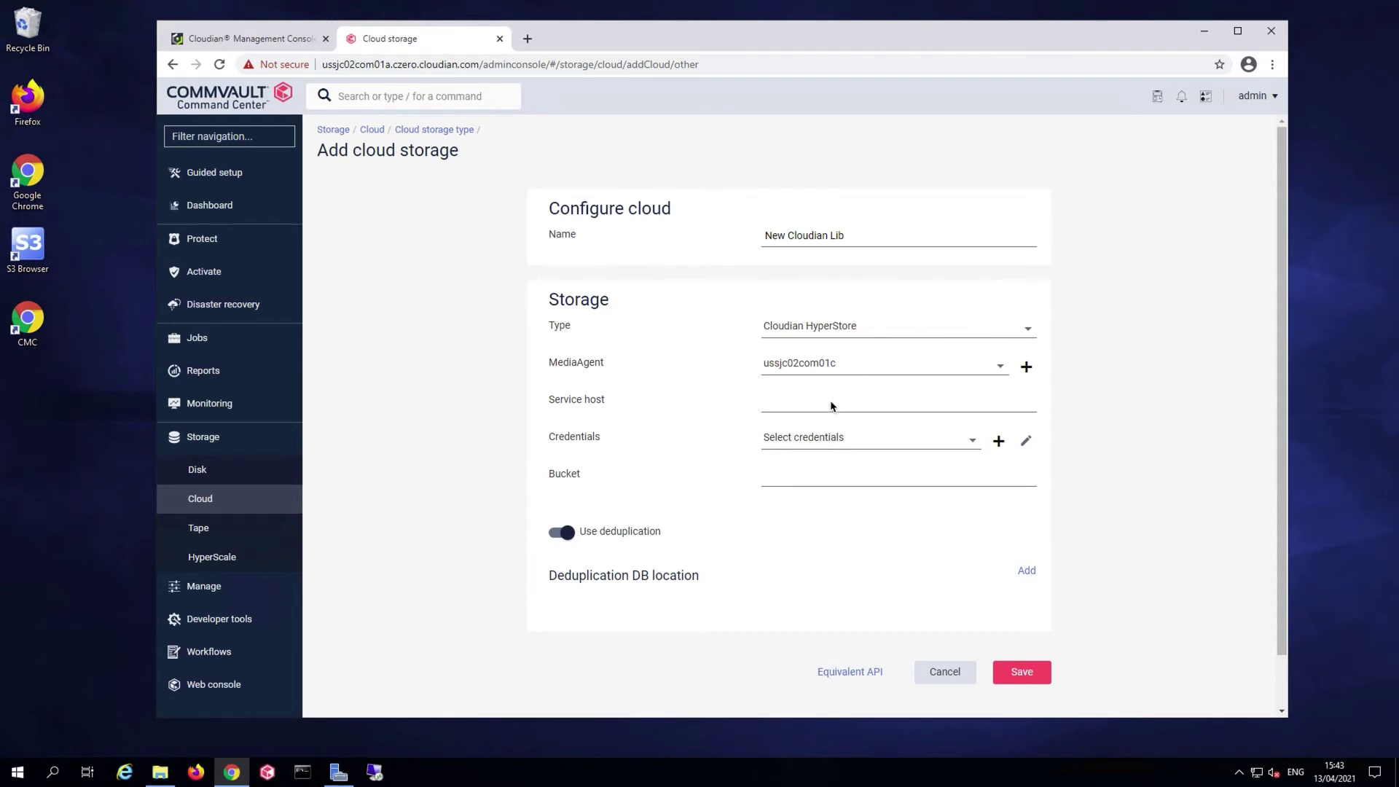
{"action": "key", "text": "ctrl+v"}
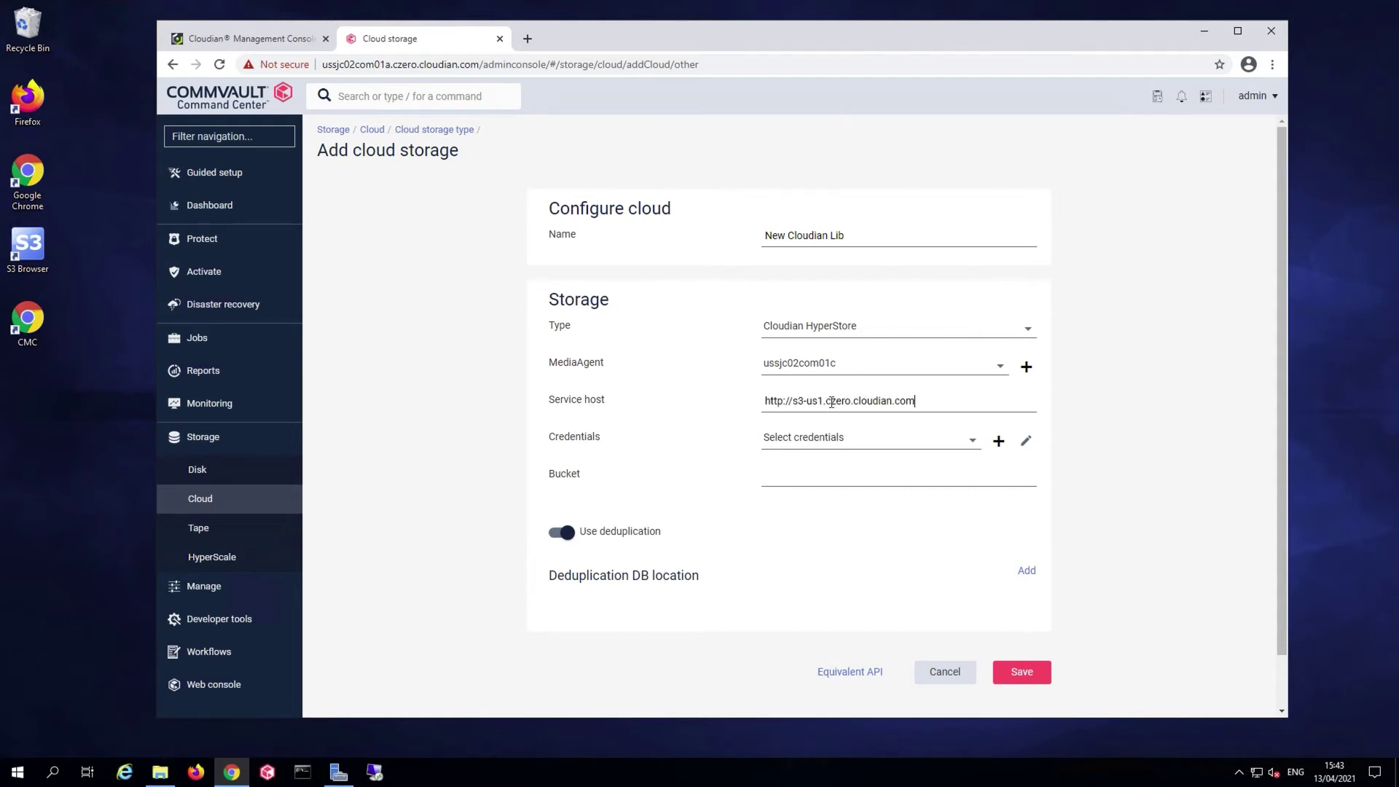
{"action": "left_click", "coordinate": [845, 445]}
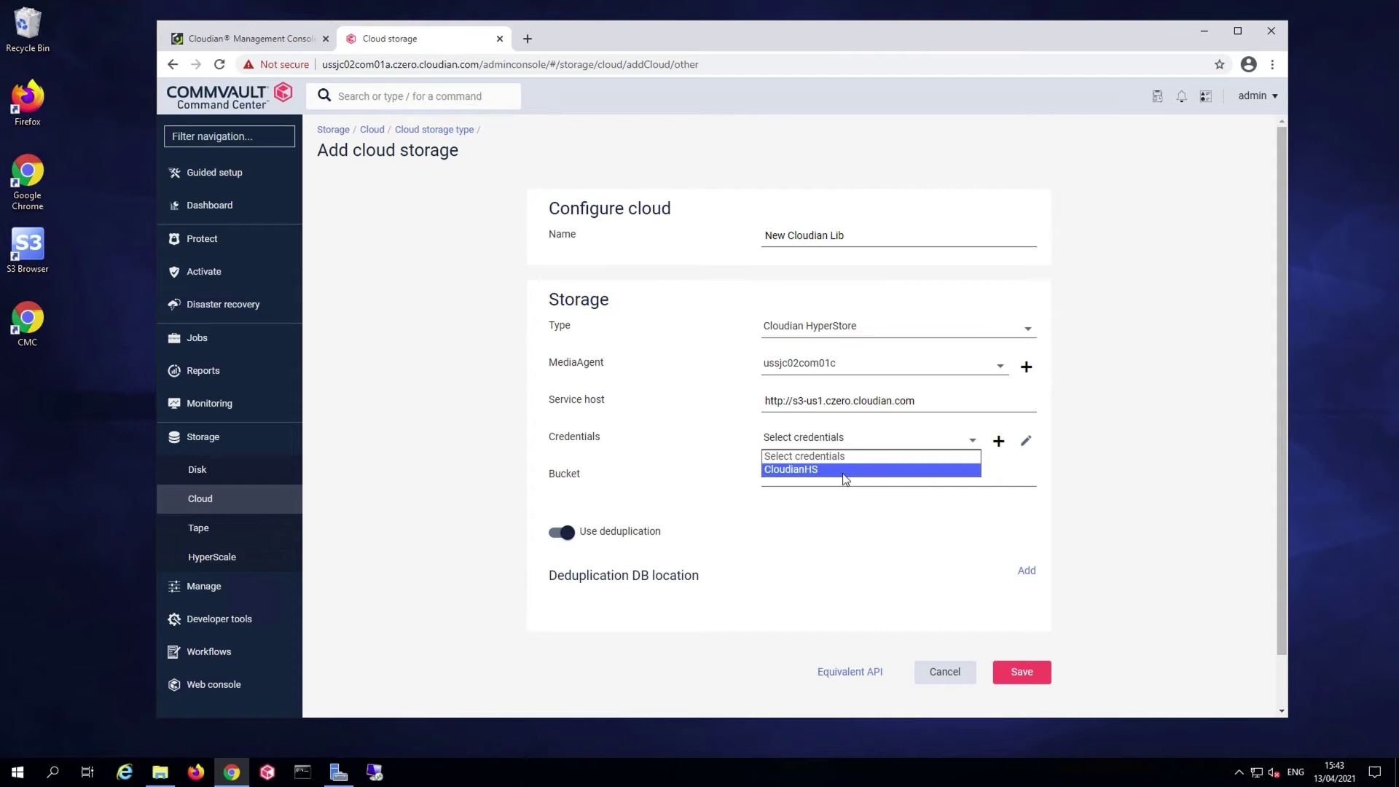
{"action": "left_click", "coordinate": [826, 473]}
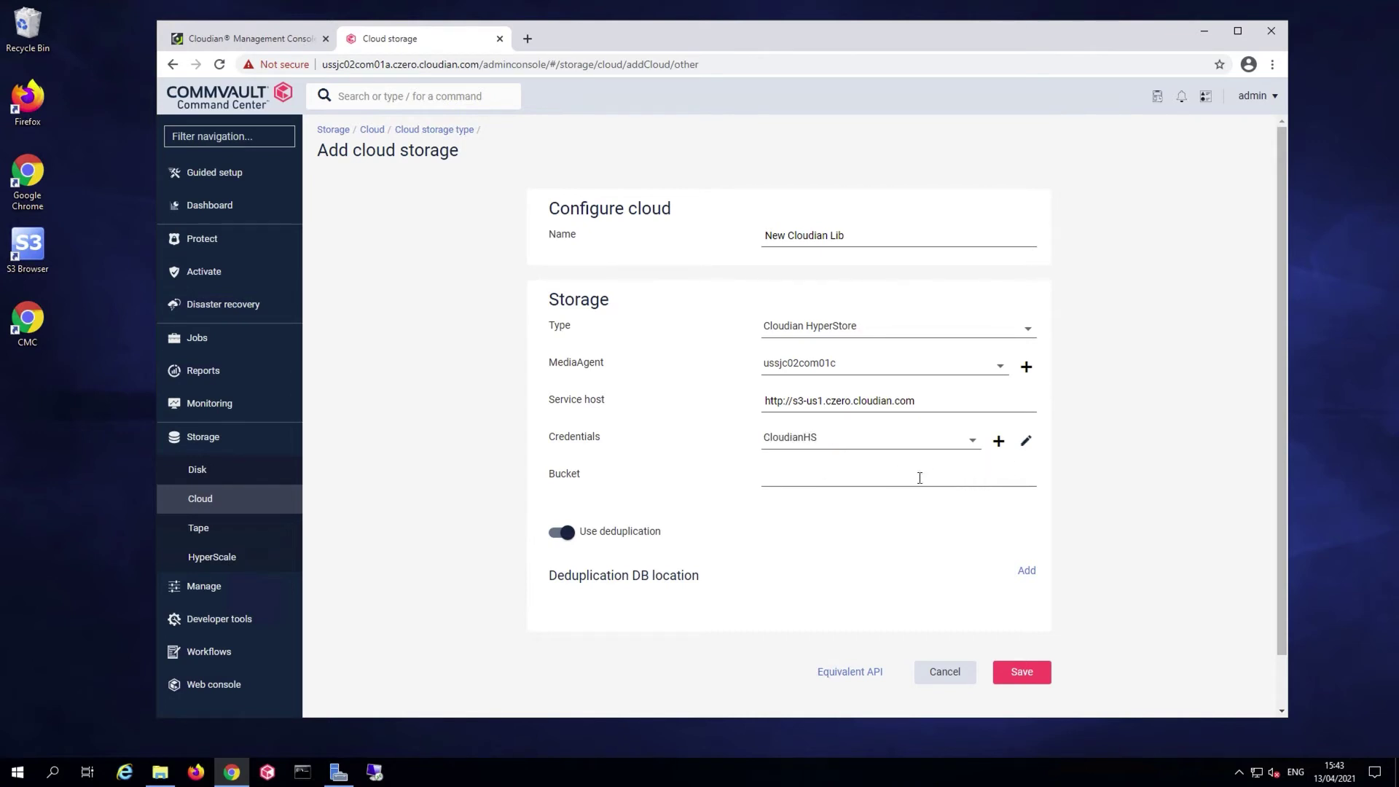
{"action": "left_click", "coordinate": [999, 442]}
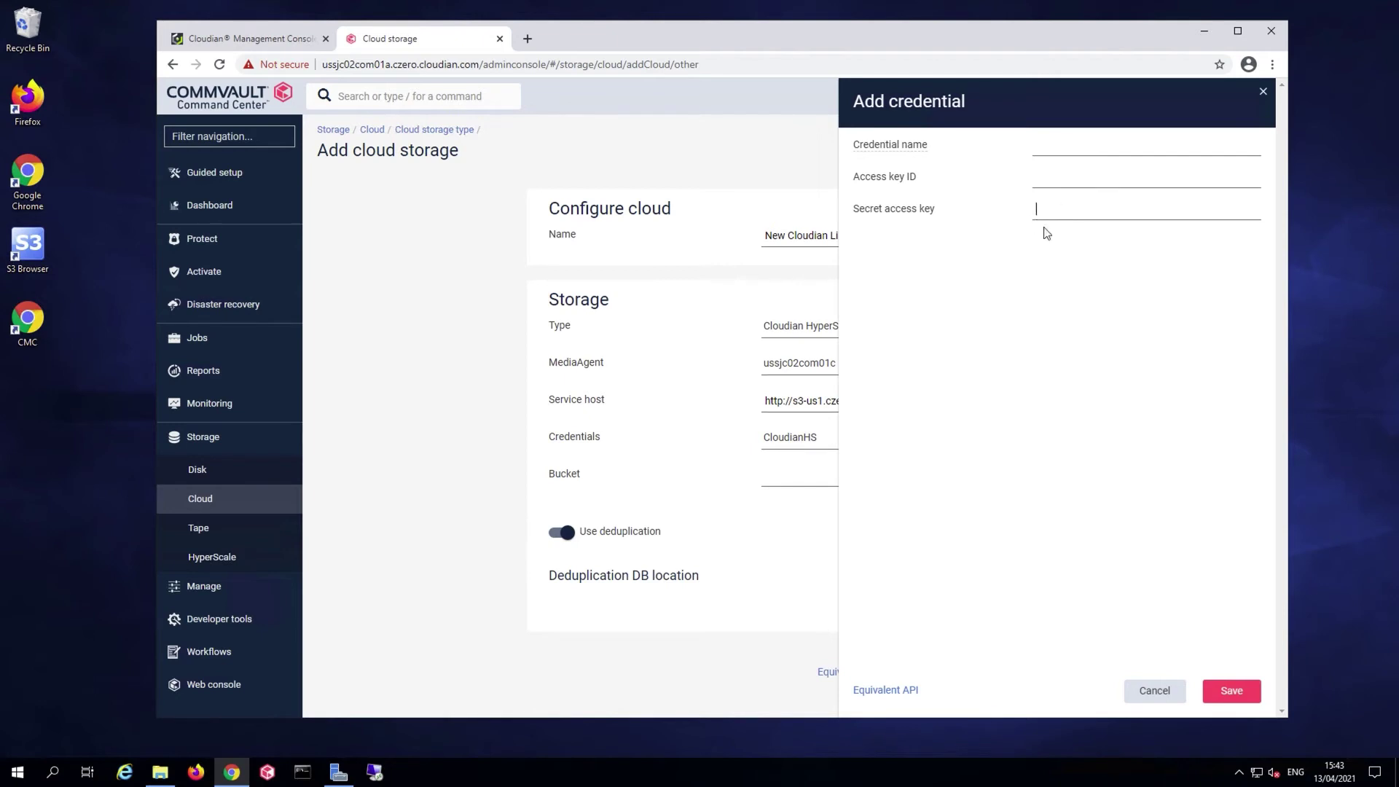
{"action": "left_click", "coordinate": [1158, 692]}
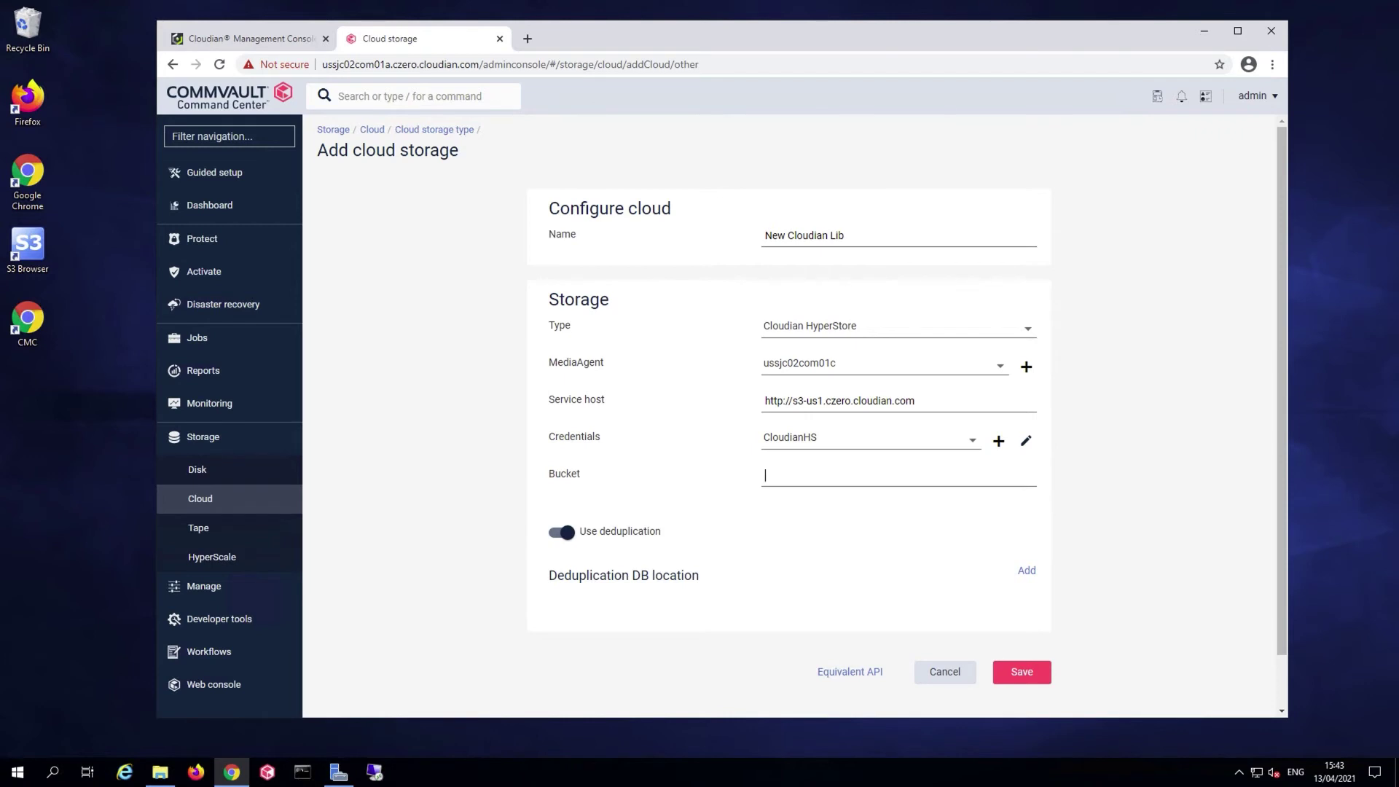
Enter commvault01newb1 as the library's bucket
{"action": "left_click", "coordinate": [781, 478]}
{"action": "type", "text": "commvault01newb1"}
{"action": "scroll", "coordinate": [901, 548], "scroll_direction": "down", "scroll_amount": 1}
Add a /ddb deduplication database on ussjc02com01c and save the cloud library
{"action": "left_click", "coordinate": [1032, 537]}
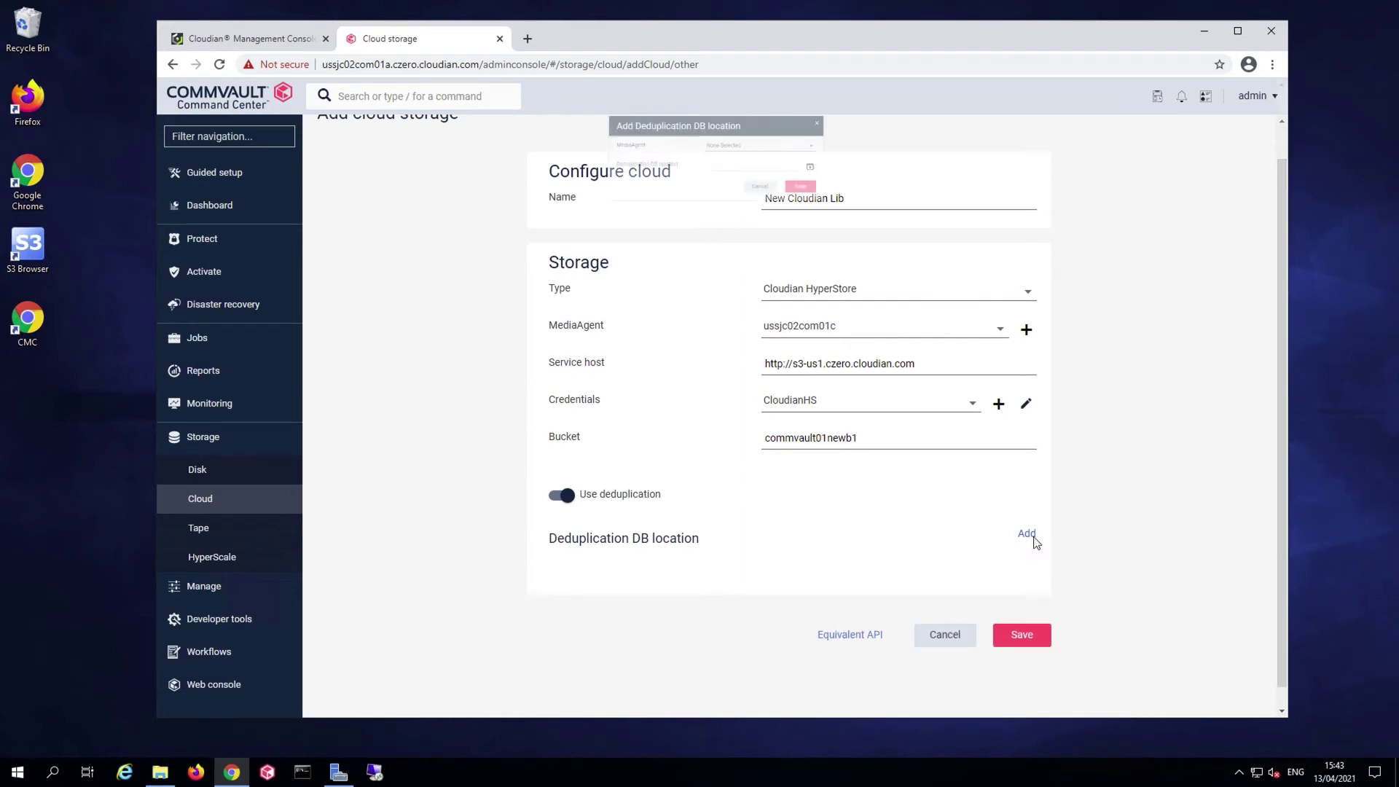
{"action": "left_click", "coordinate": [810, 140]}
{"action": "left_click", "coordinate": [780, 203]}
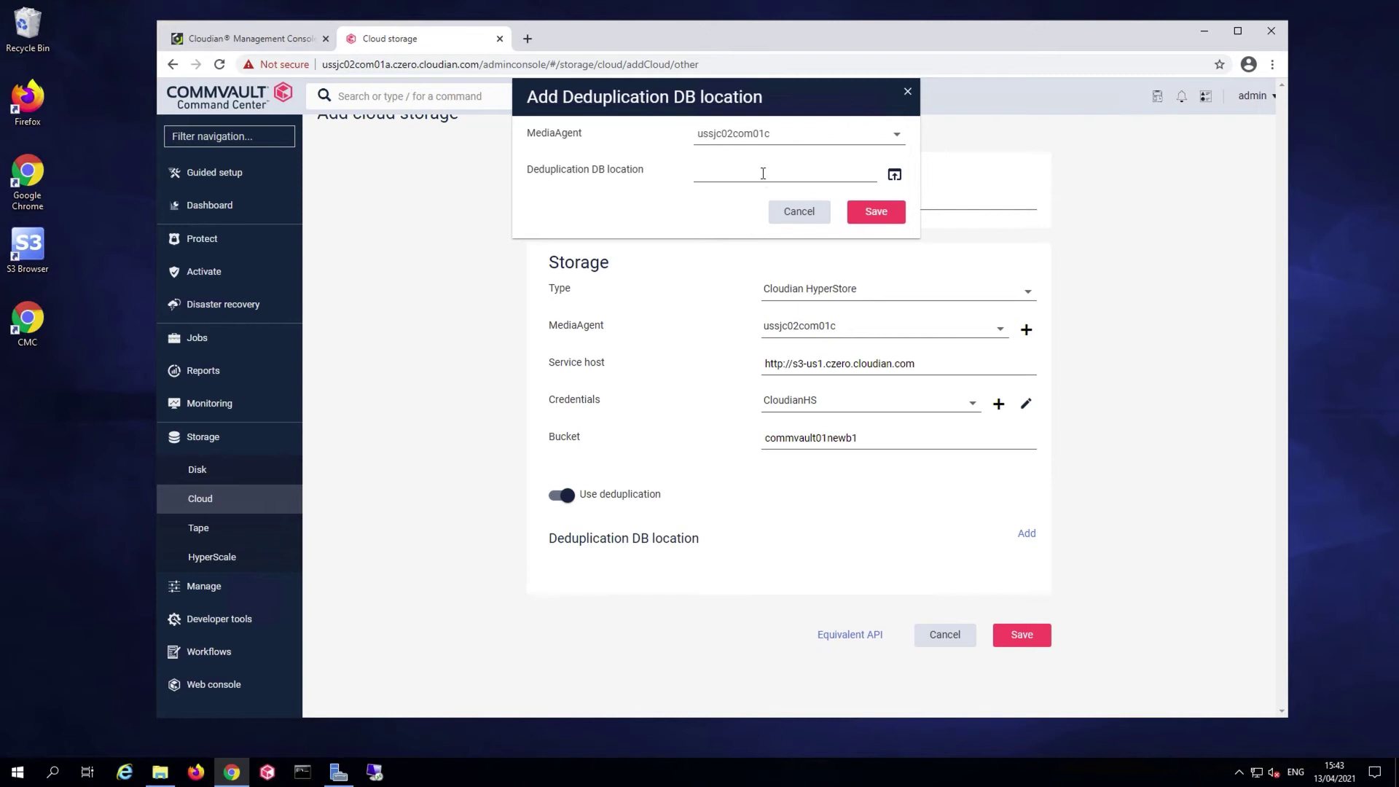
{"action": "left_click", "coordinate": [895, 175]}
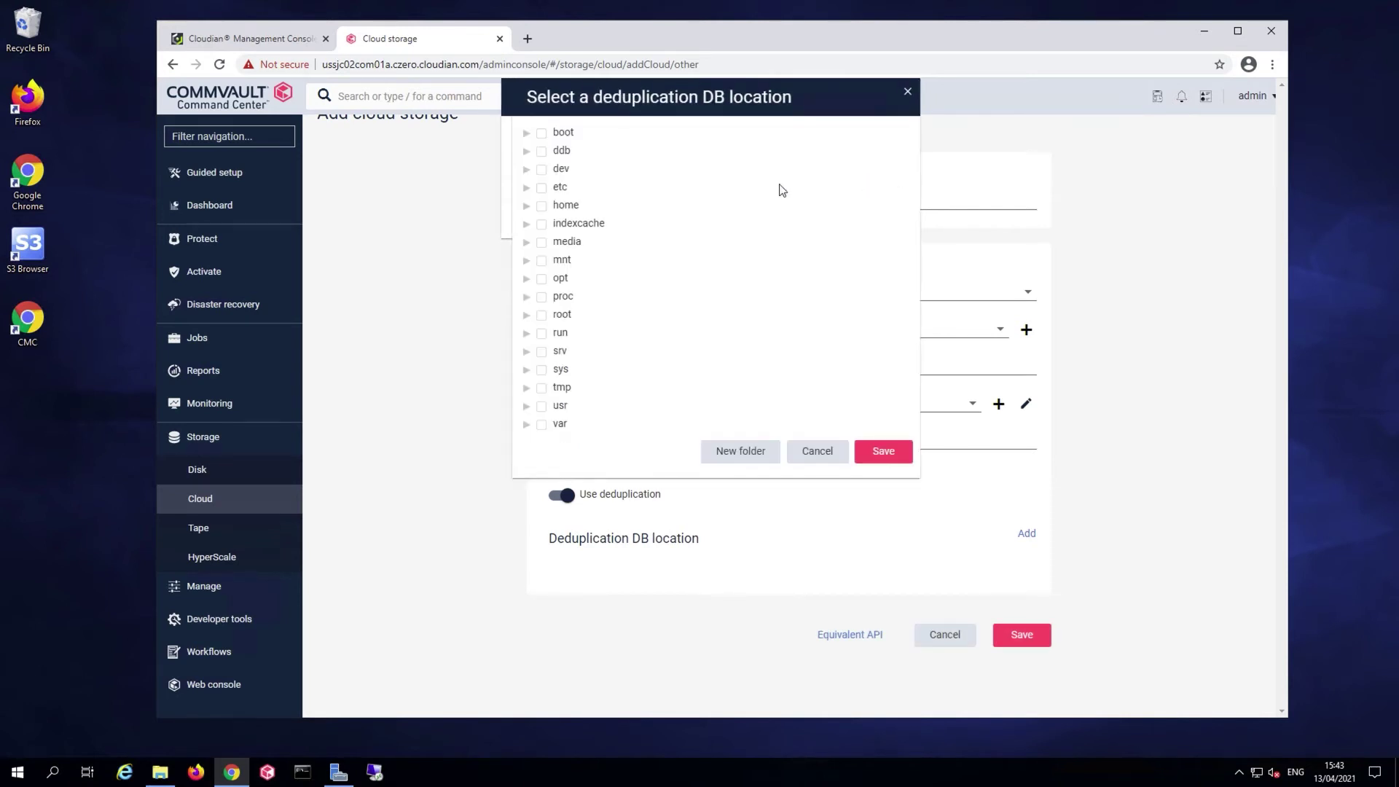
{"action": "left_click", "coordinate": [542, 152]}
{"action": "left_click", "coordinate": [885, 450]}
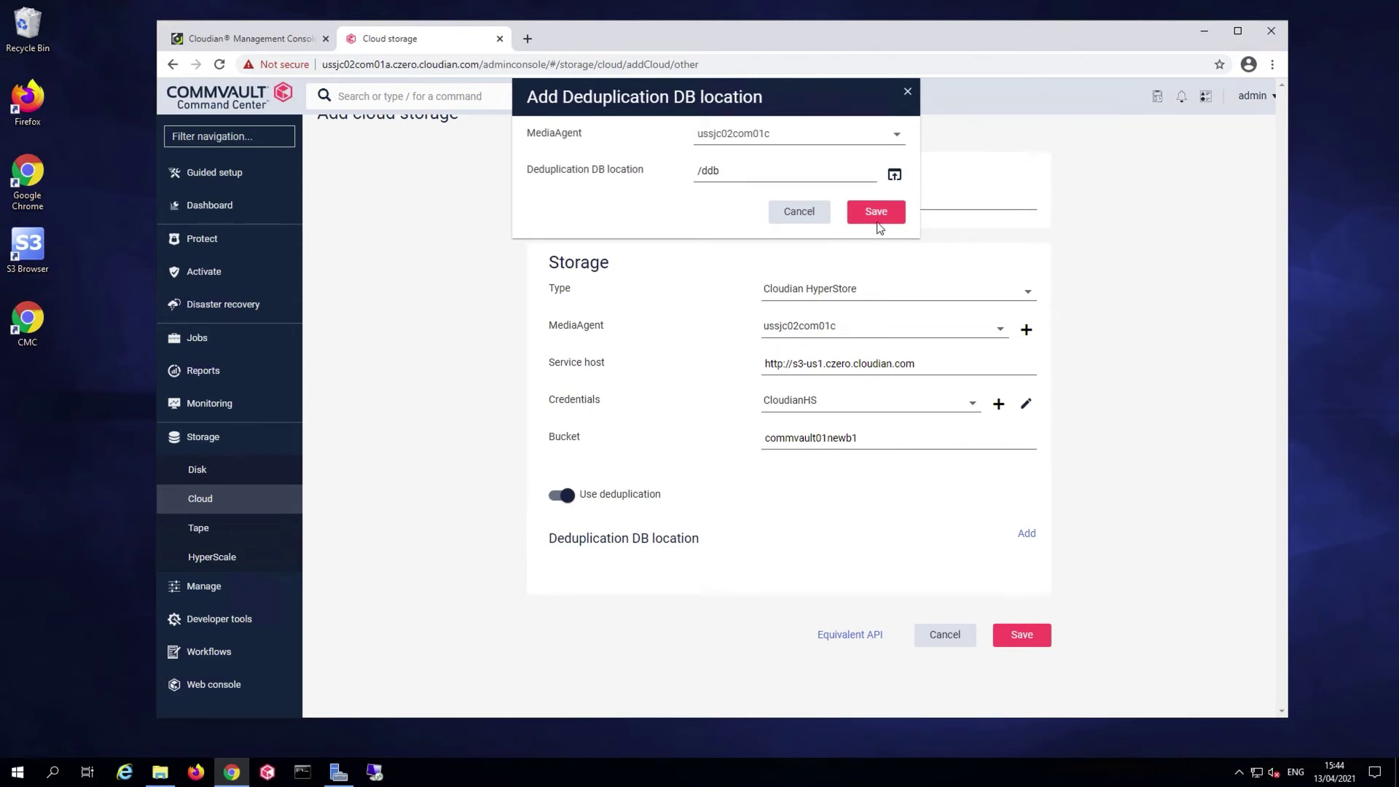
{"action": "left_click", "coordinate": [877, 220]}
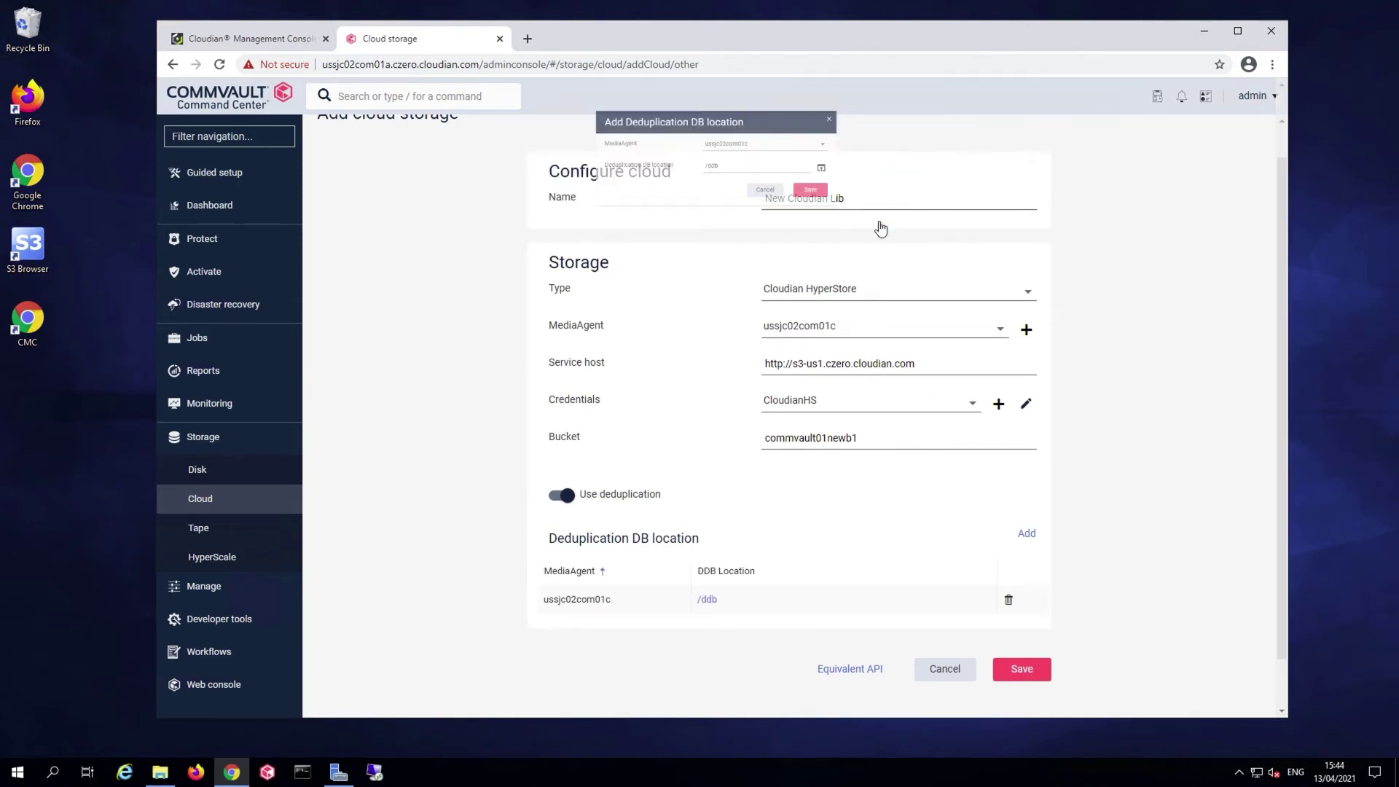
{"action": "left_click", "coordinate": [1043, 674]}
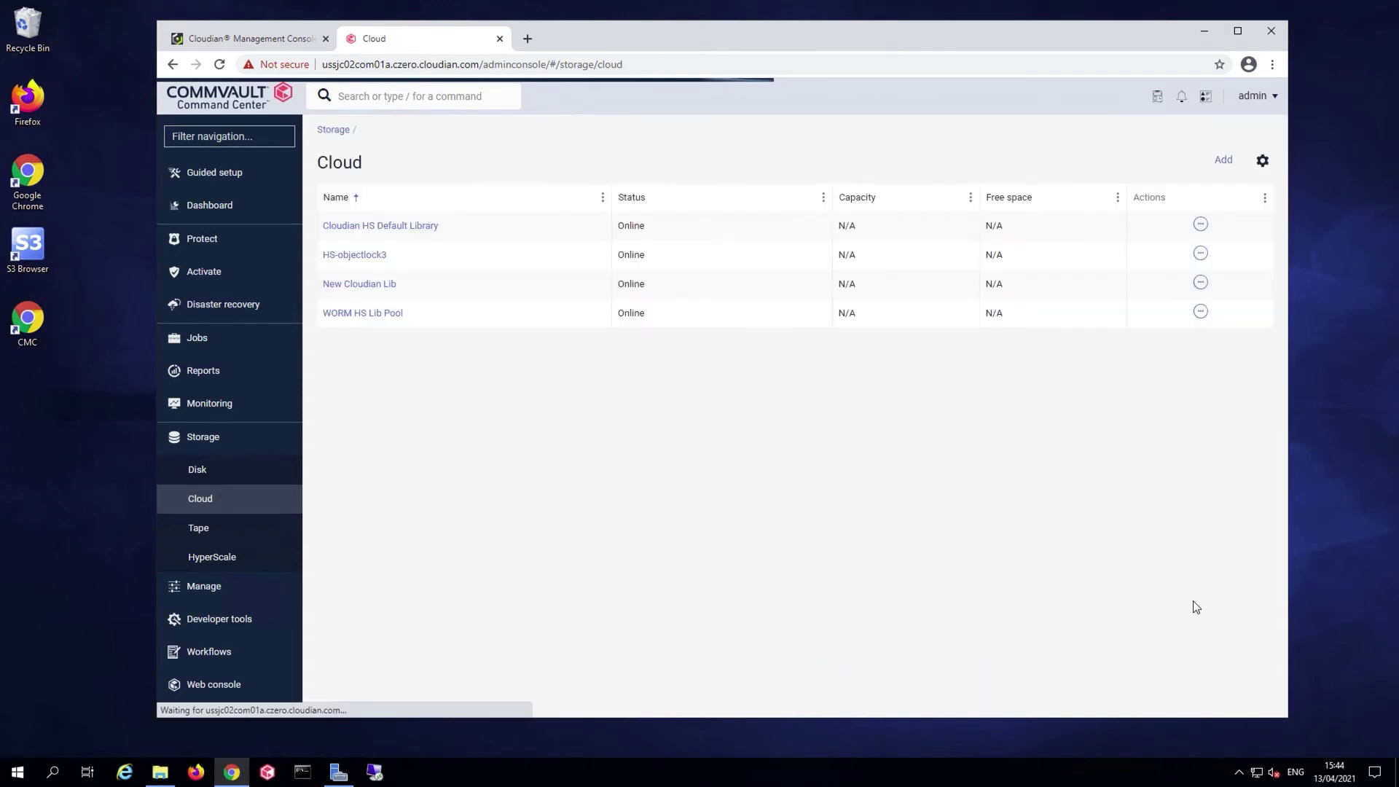
Open New Cloudian Lib from the Cloud storage list to view its commvault01newb1 bucket
{"action": "left_click", "coordinate": [382, 292]}
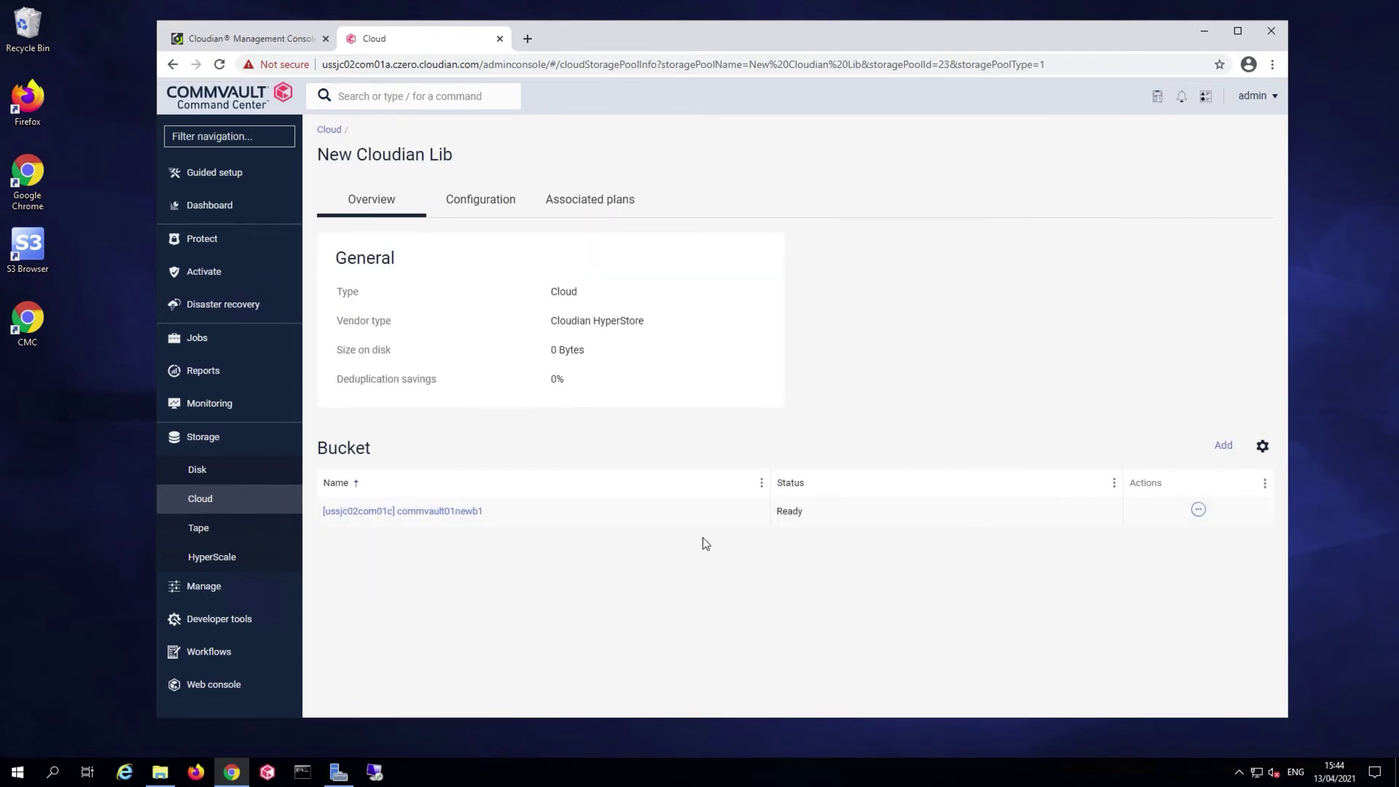
Add bucket commvault01newb2 with MediaAgent ussjc02com01c, the service host and CloudianHS credentials
{"action": "left_click", "coordinate": [1228, 451]}
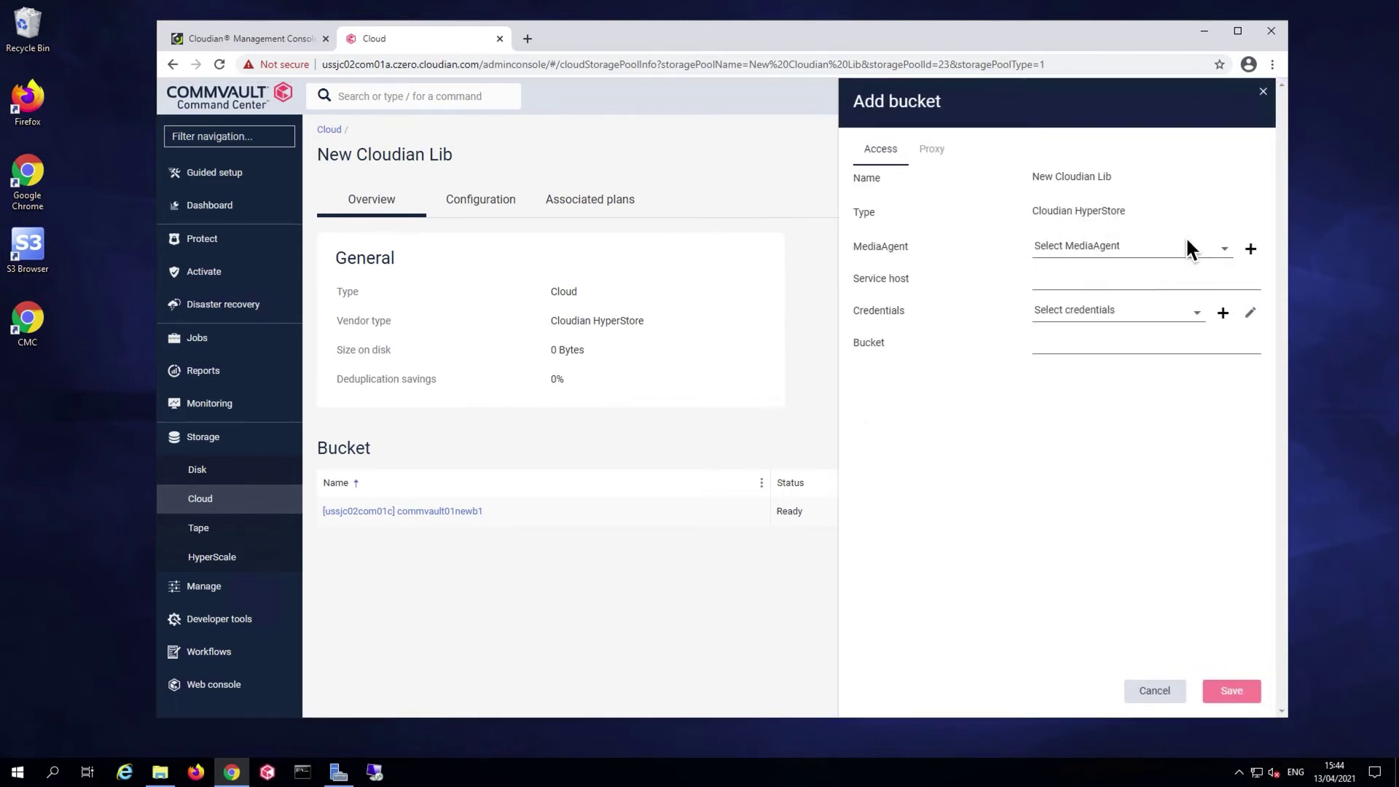
{"action": "left_click", "coordinate": [1129, 249]}
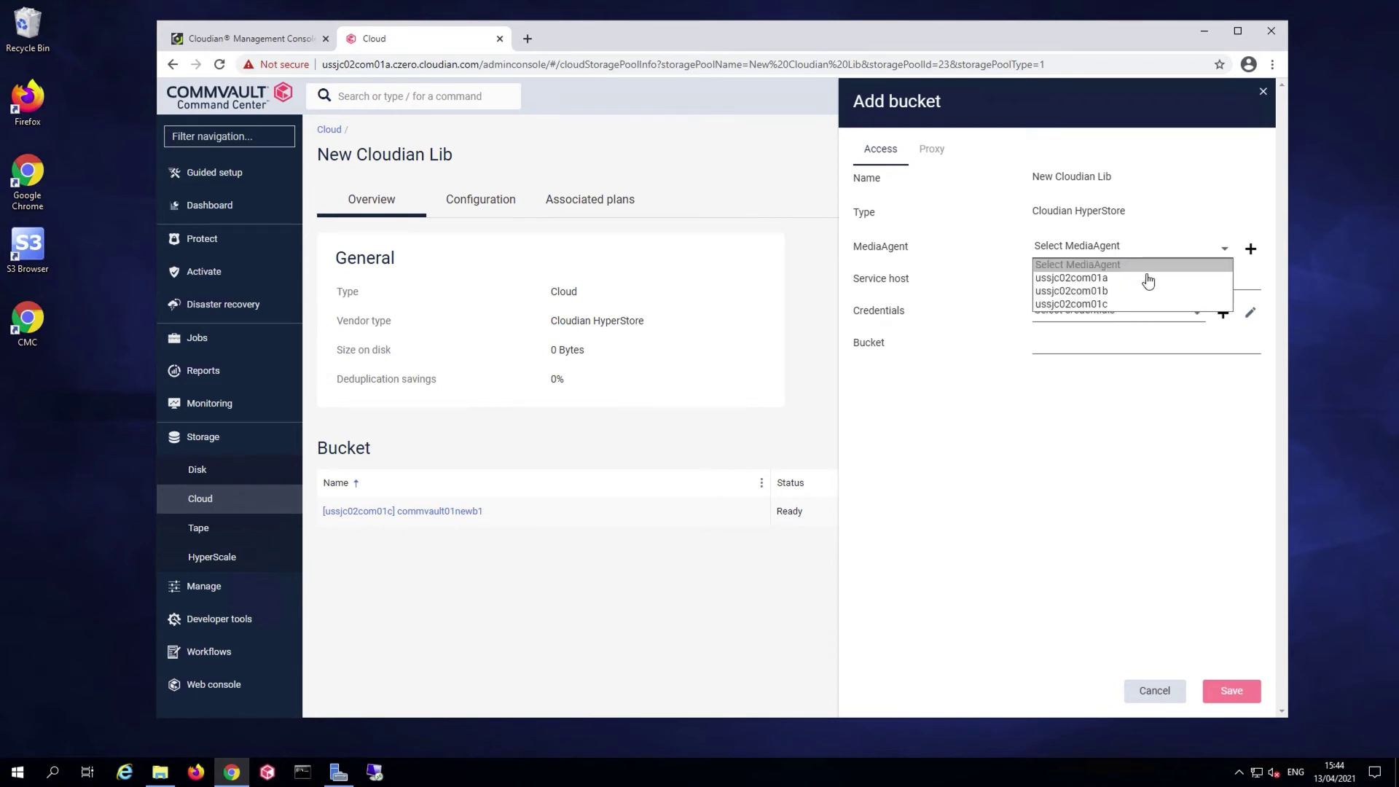
{"action": "left_click", "coordinate": [1131, 304]}
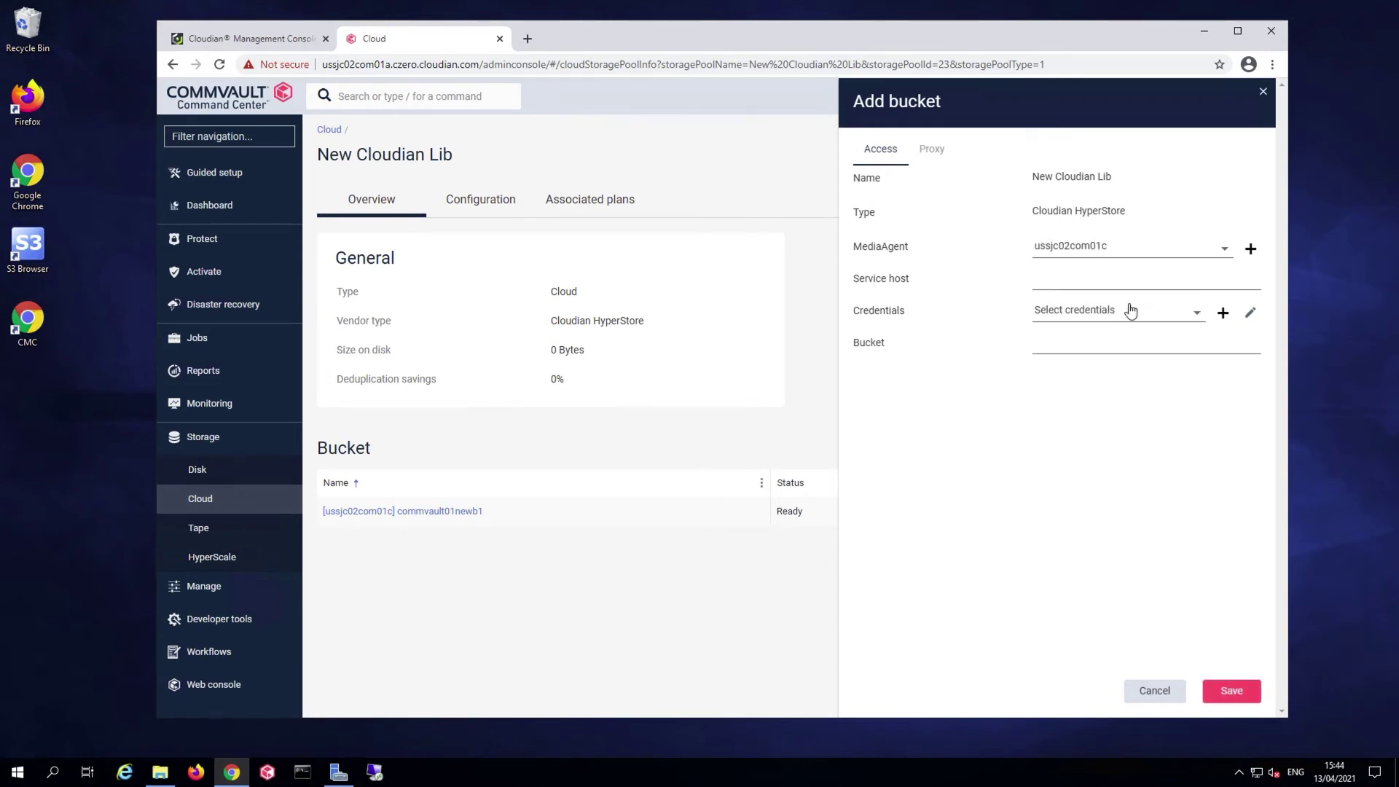
{"action": "left_click", "coordinate": [1078, 281]}
{"action": "type", "text": "http://s3-us1.czero.cloudian.com"}
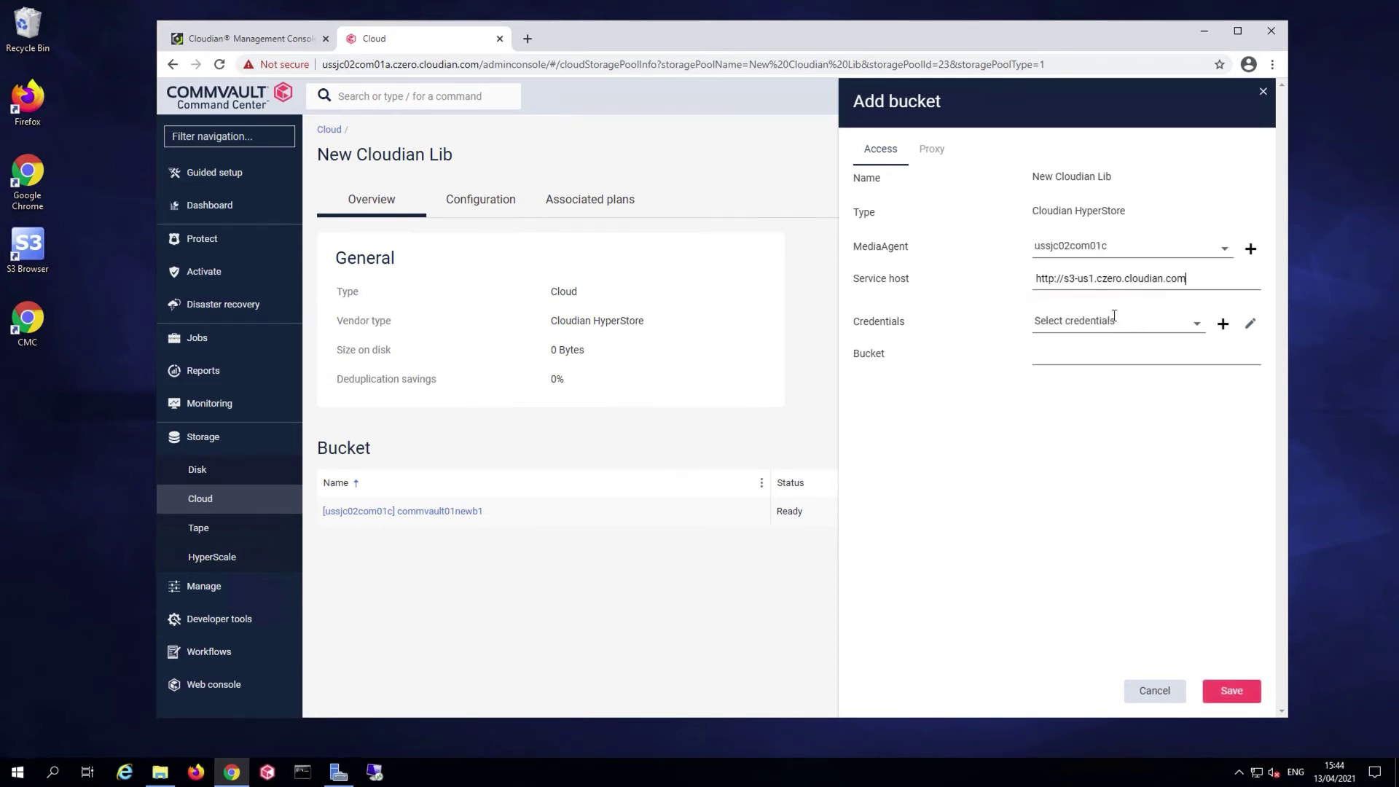
{"action": "left_click", "coordinate": [1092, 315]}
{"action": "left_click", "coordinate": [1120, 320]}
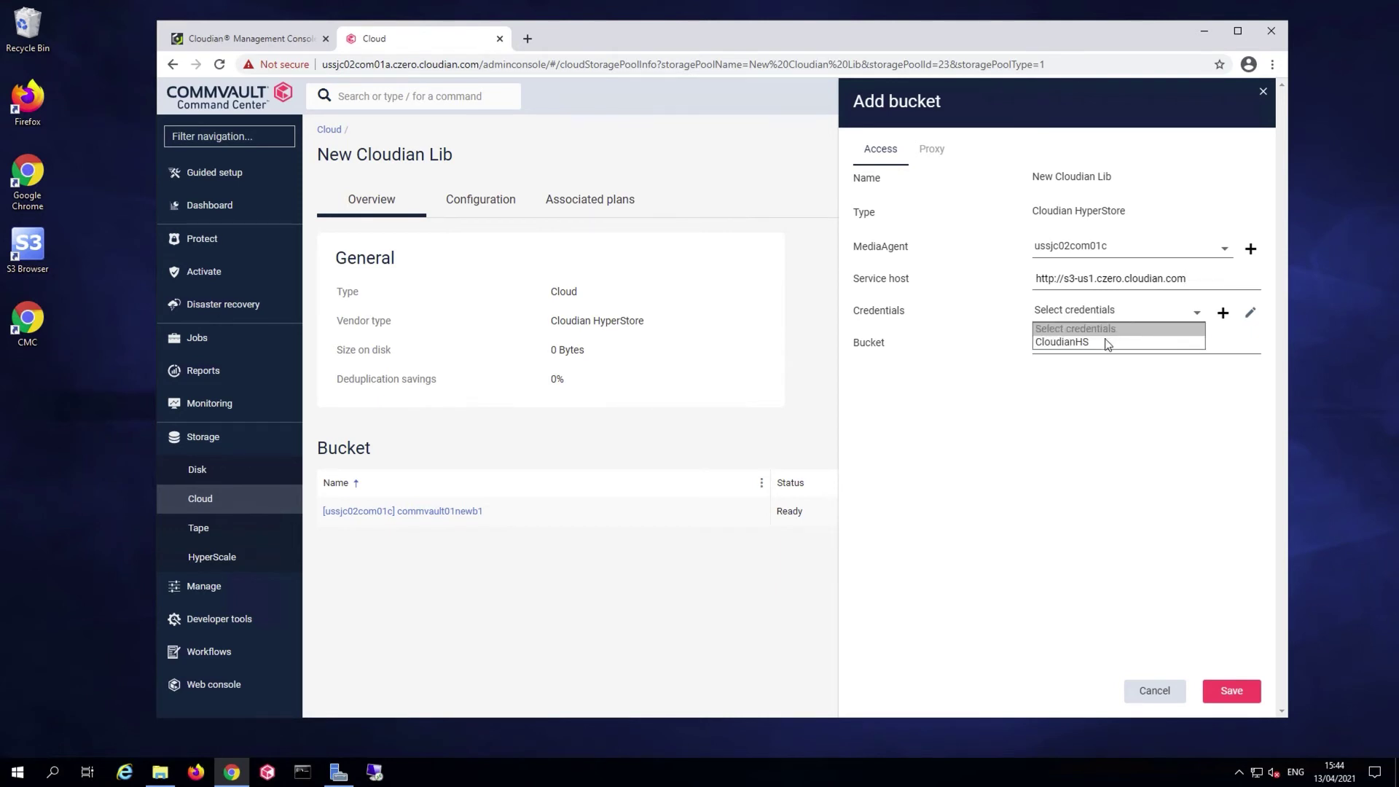
{"action": "left_click", "coordinate": [1107, 343]}
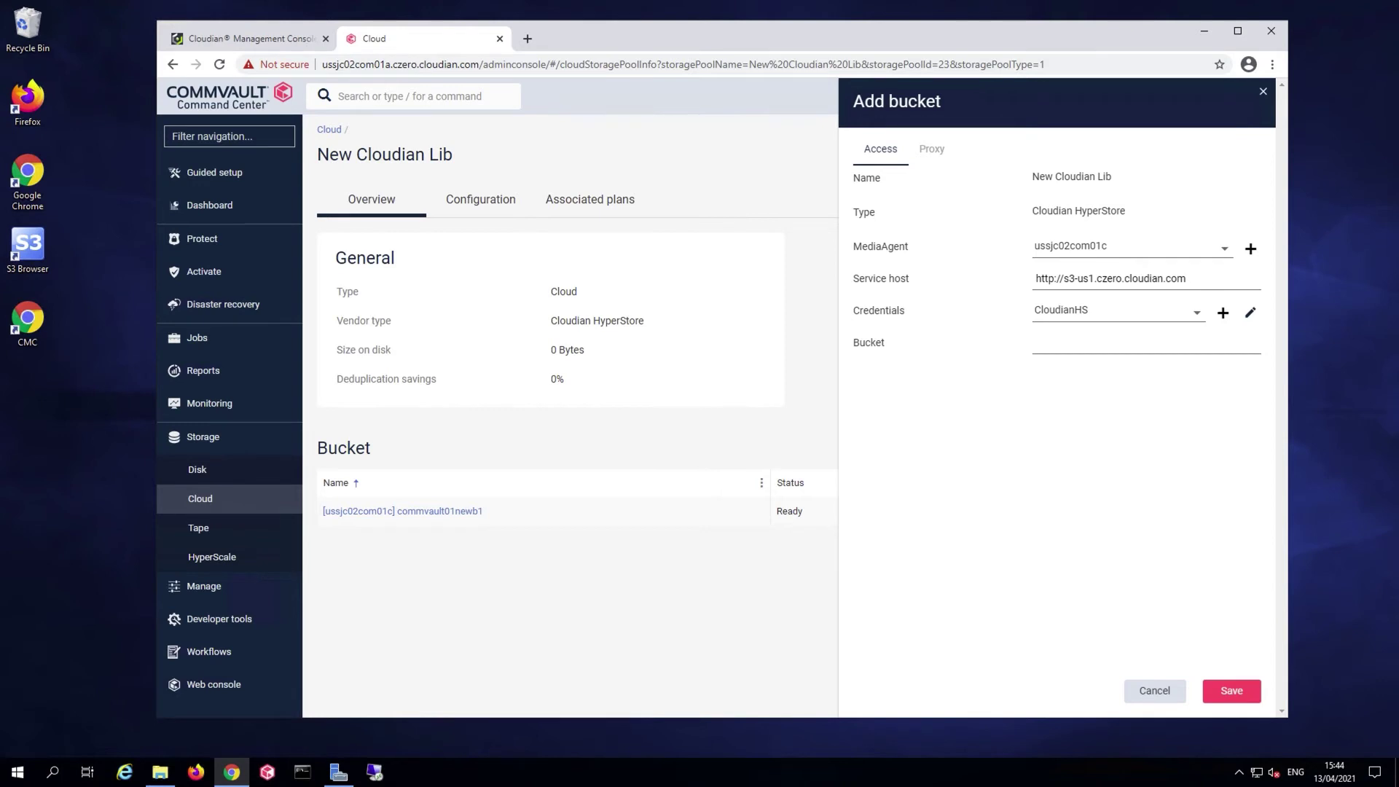
{"action": "left_click", "coordinate": [1162, 348]}
{"action": "type", "text": "commvault01newb2"}
{"action": "left_click", "coordinate": [1232, 686]}
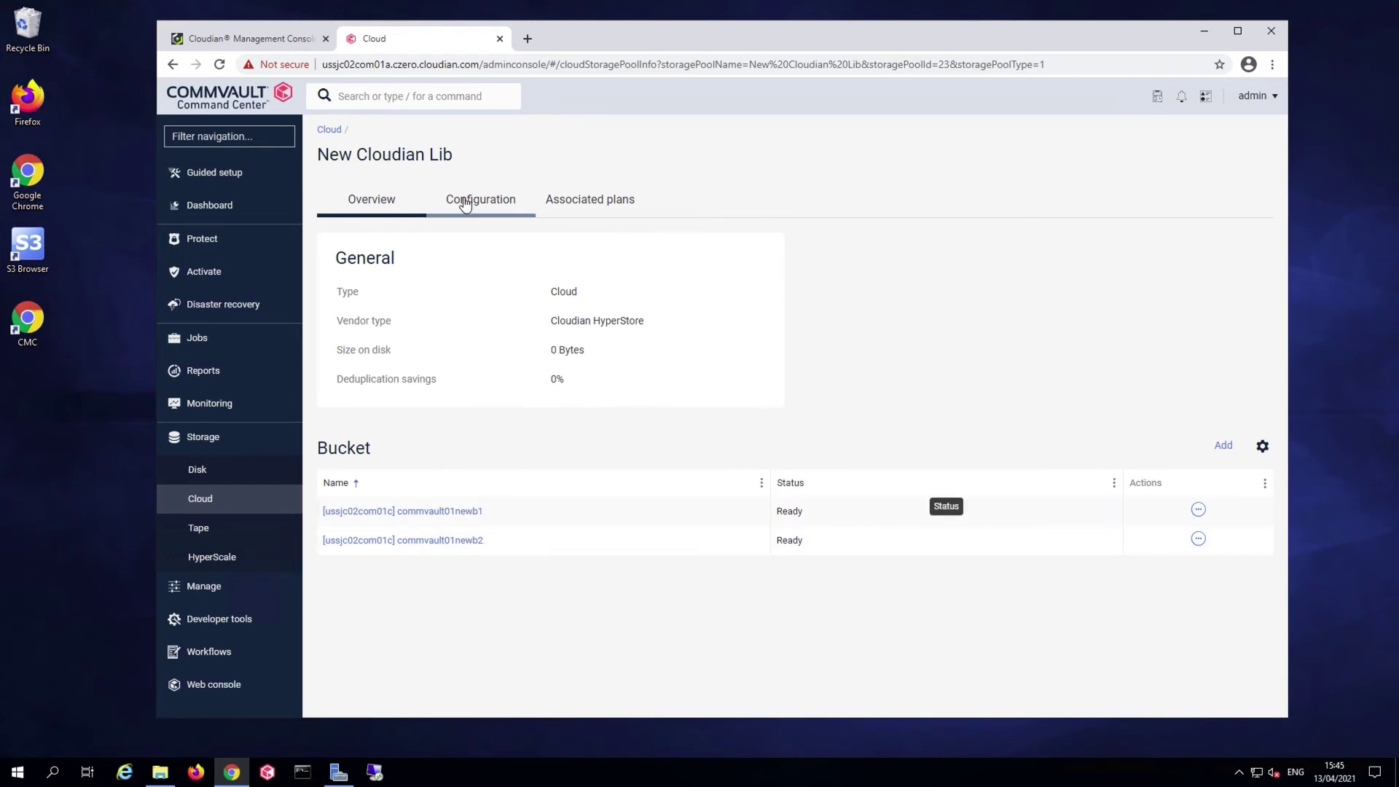
In Cloudian, check the CV_MAGNETIC folder inside bucket commvault01newb1
{"action": "left_click", "coordinate": [252, 38]}
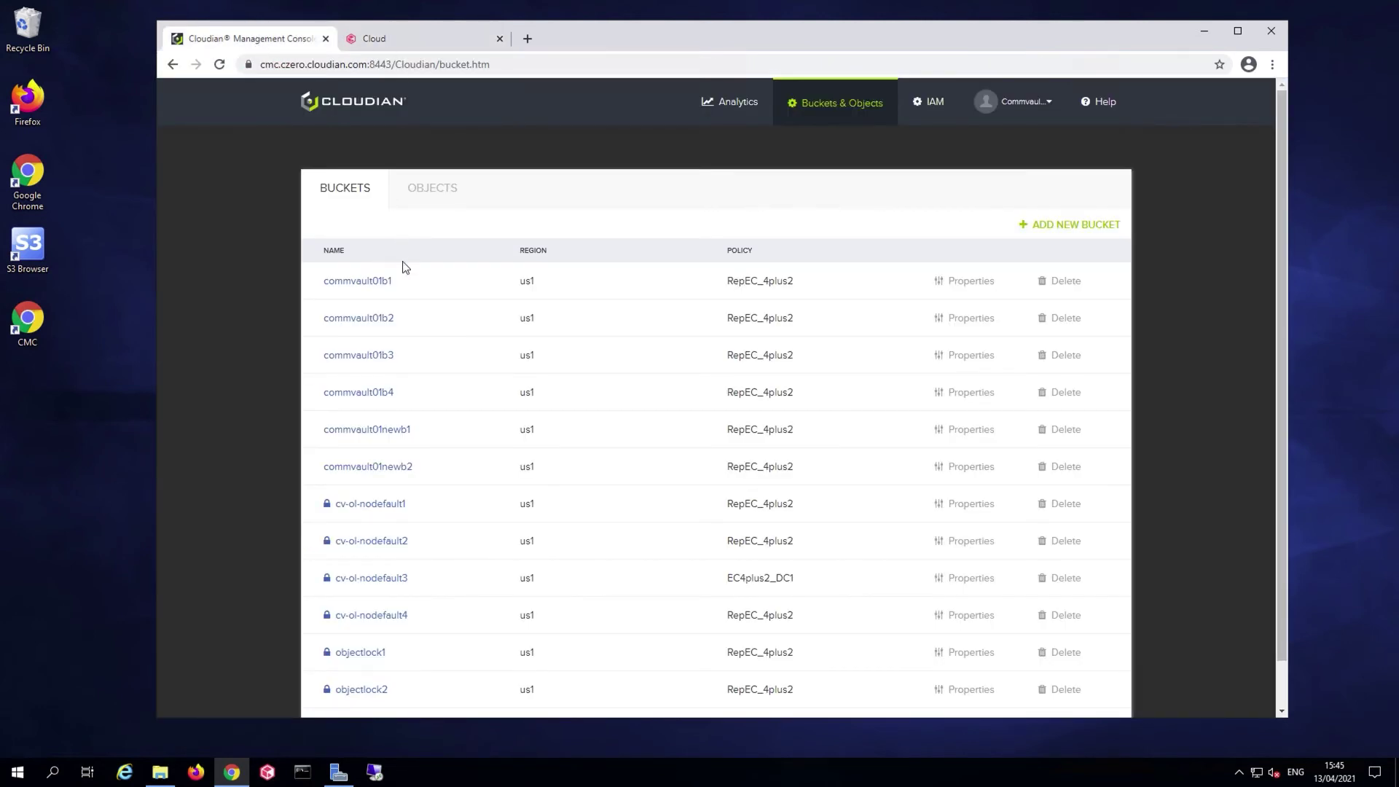
{"action": "left_click", "coordinate": [390, 432]}
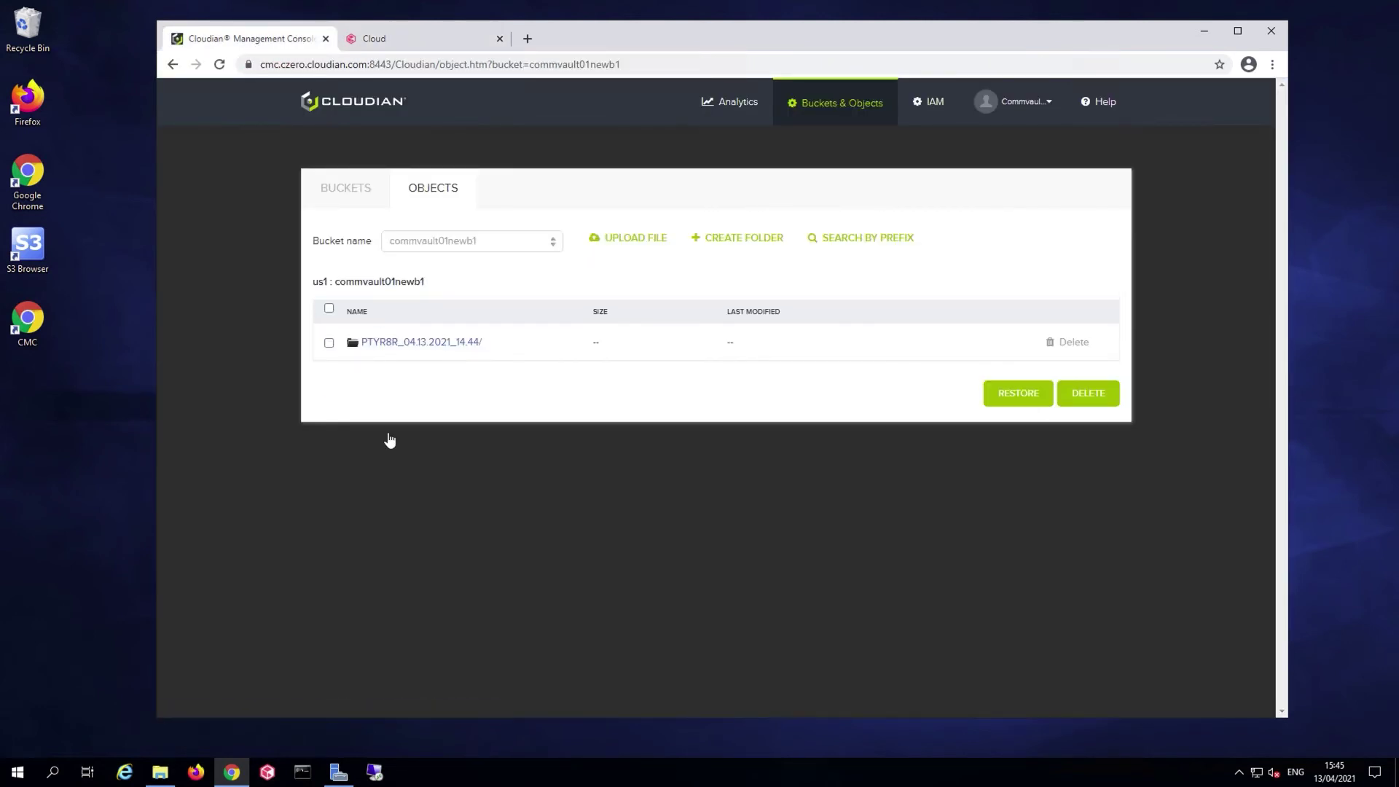
{"action": "left_click", "coordinate": [417, 351]}
{"action": "left_click", "coordinate": [413, 346]}
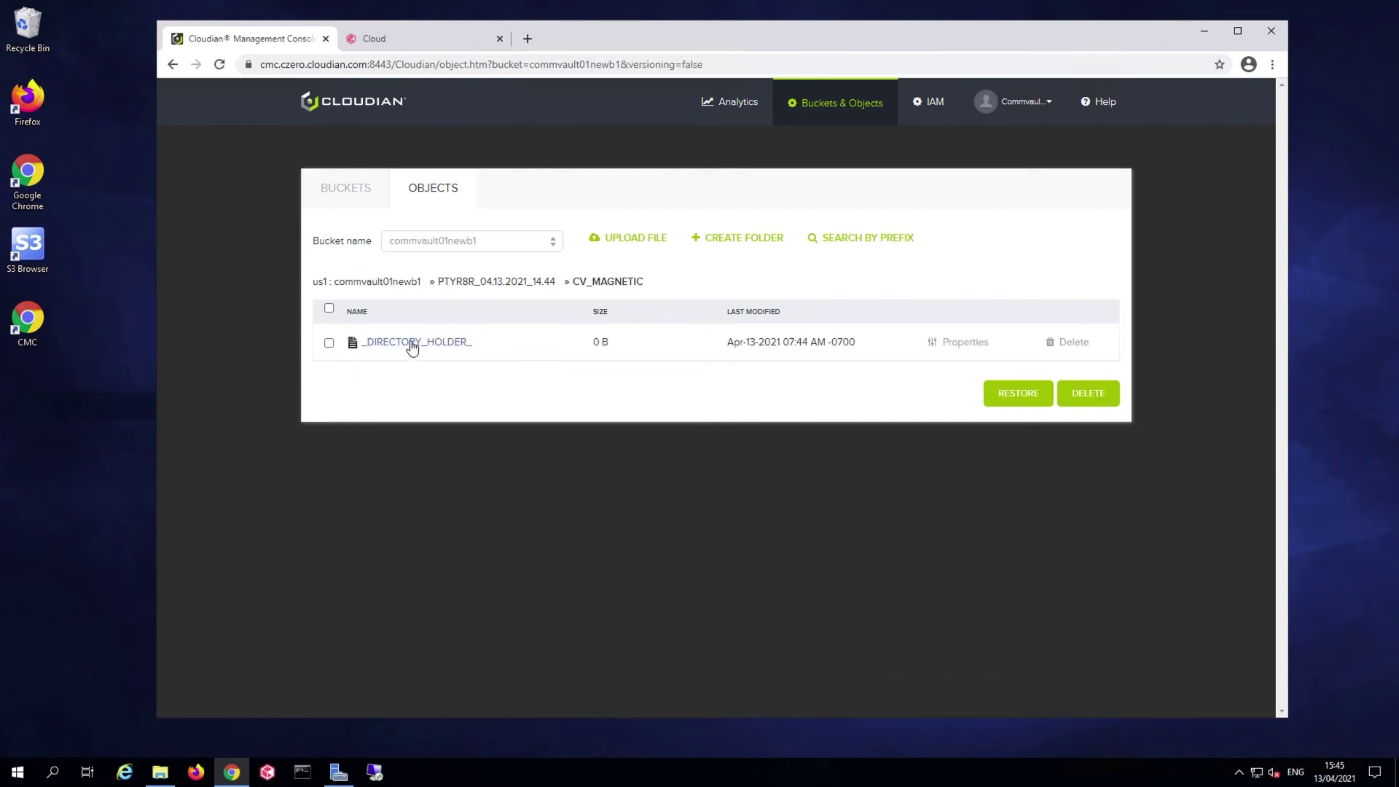
{"action": "left_click", "coordinate": [362, 191]}
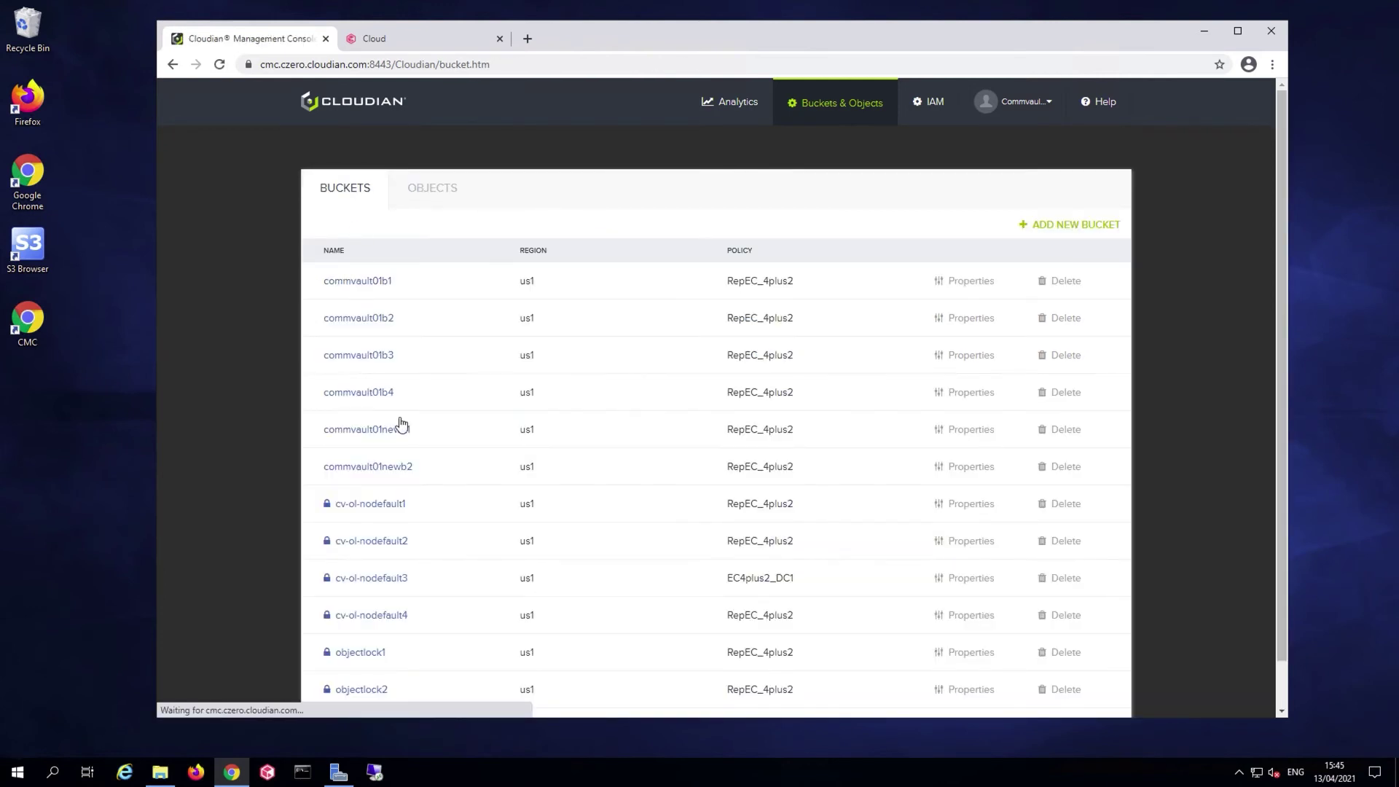
Open commvault01newb2's 8LBTP8_04.13.2021_14.44 folder and its CV_MAGNETIC folder
{"action": "left_click", "coordinate": [401, 469]}
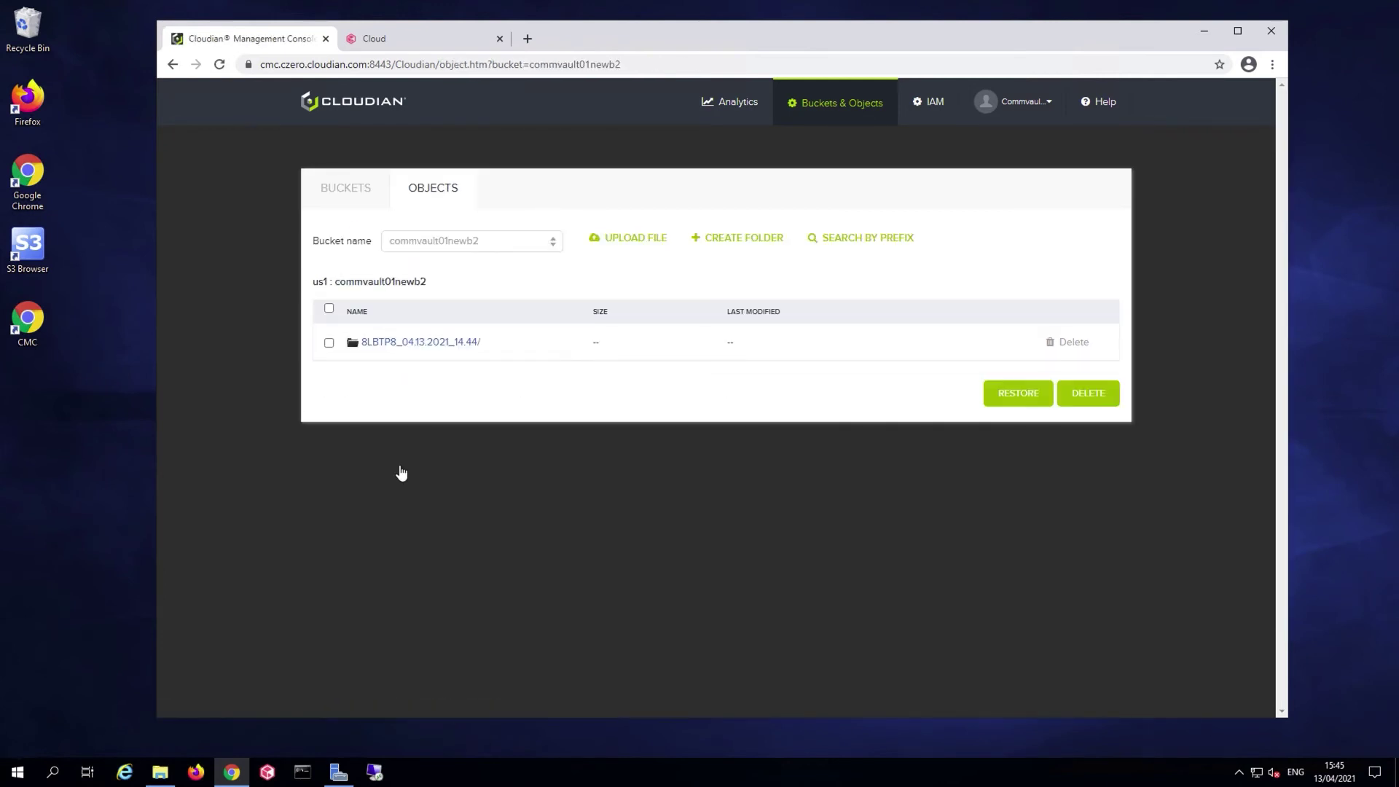
{"action": "left_click", "coordinate": [416, 342]}
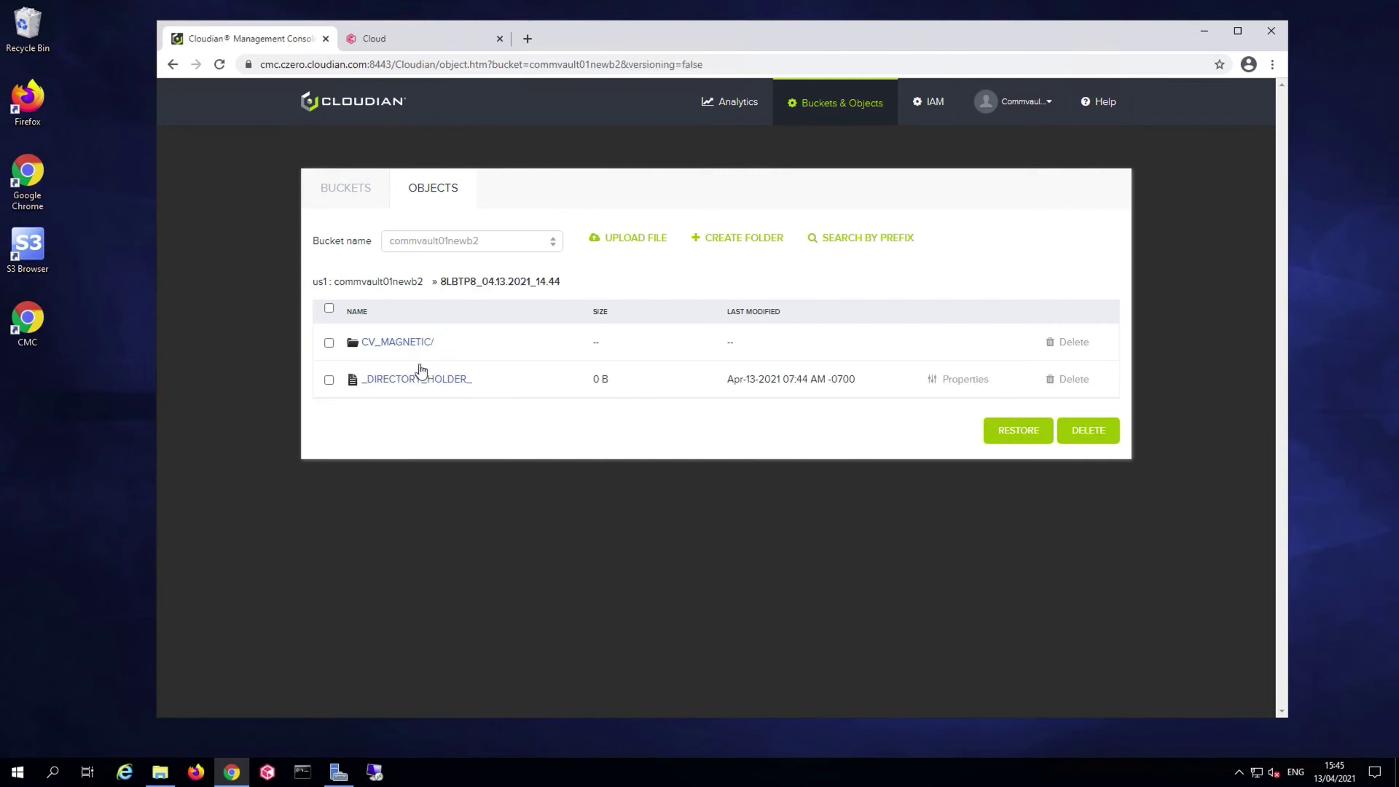
{"action": "left_click", "coordinate": [417, 348]}
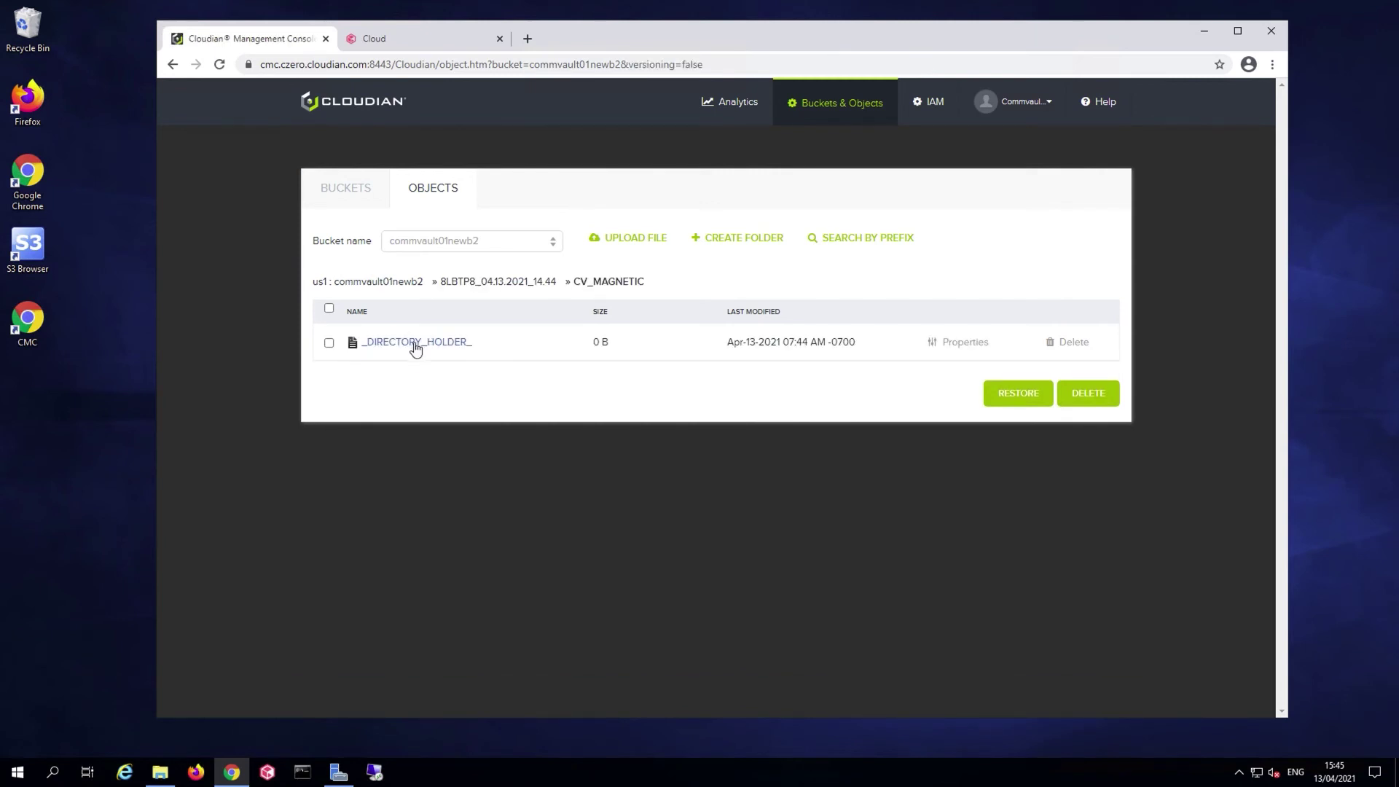
{"action": "left_click", "coordinate": [356, 194]}
Add MediaAgents ussjc02com01a and ussjc02com01b to bucket commvault01newb1 and save
{"action": "left_click", "coordinate": [399, 40]}
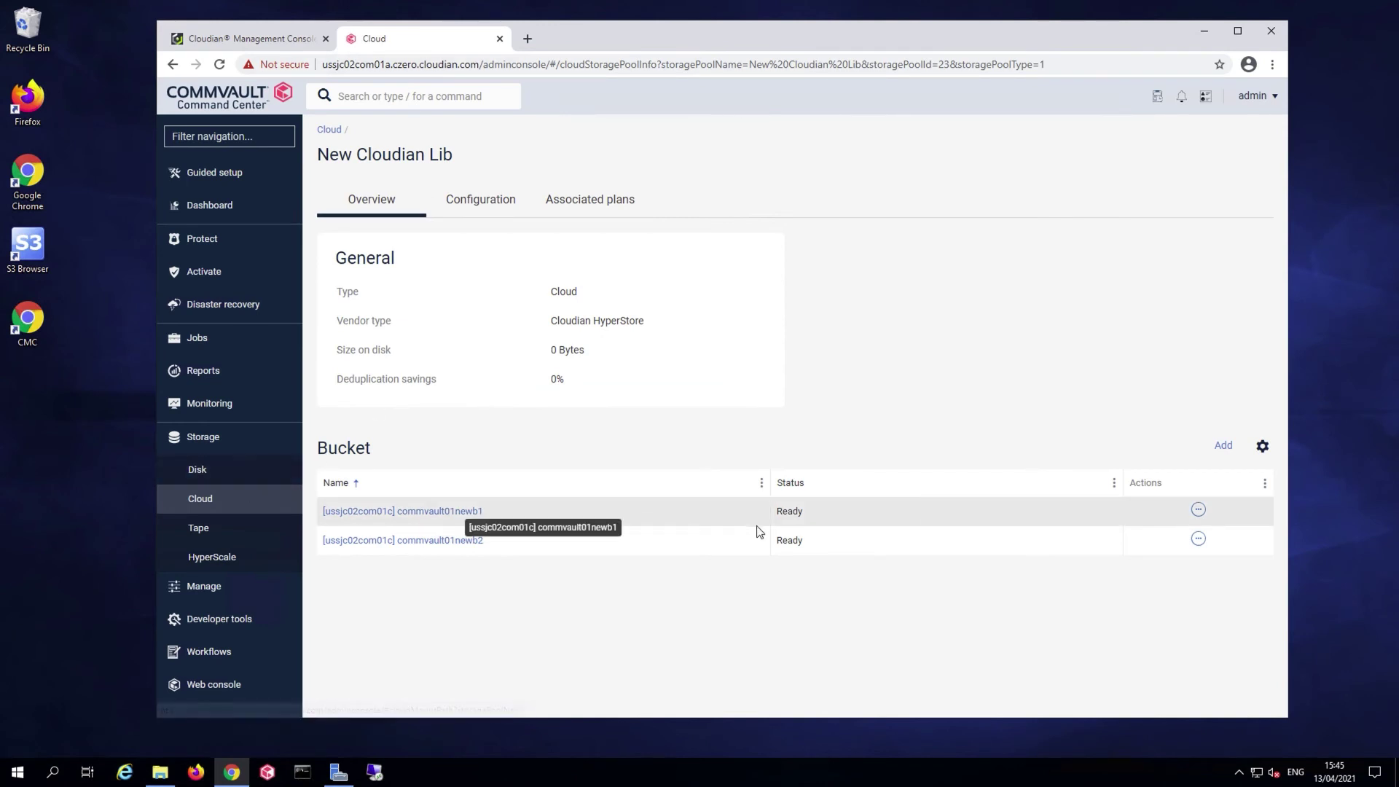
{"action": "left_click", "coordinate": [1199, 510]}
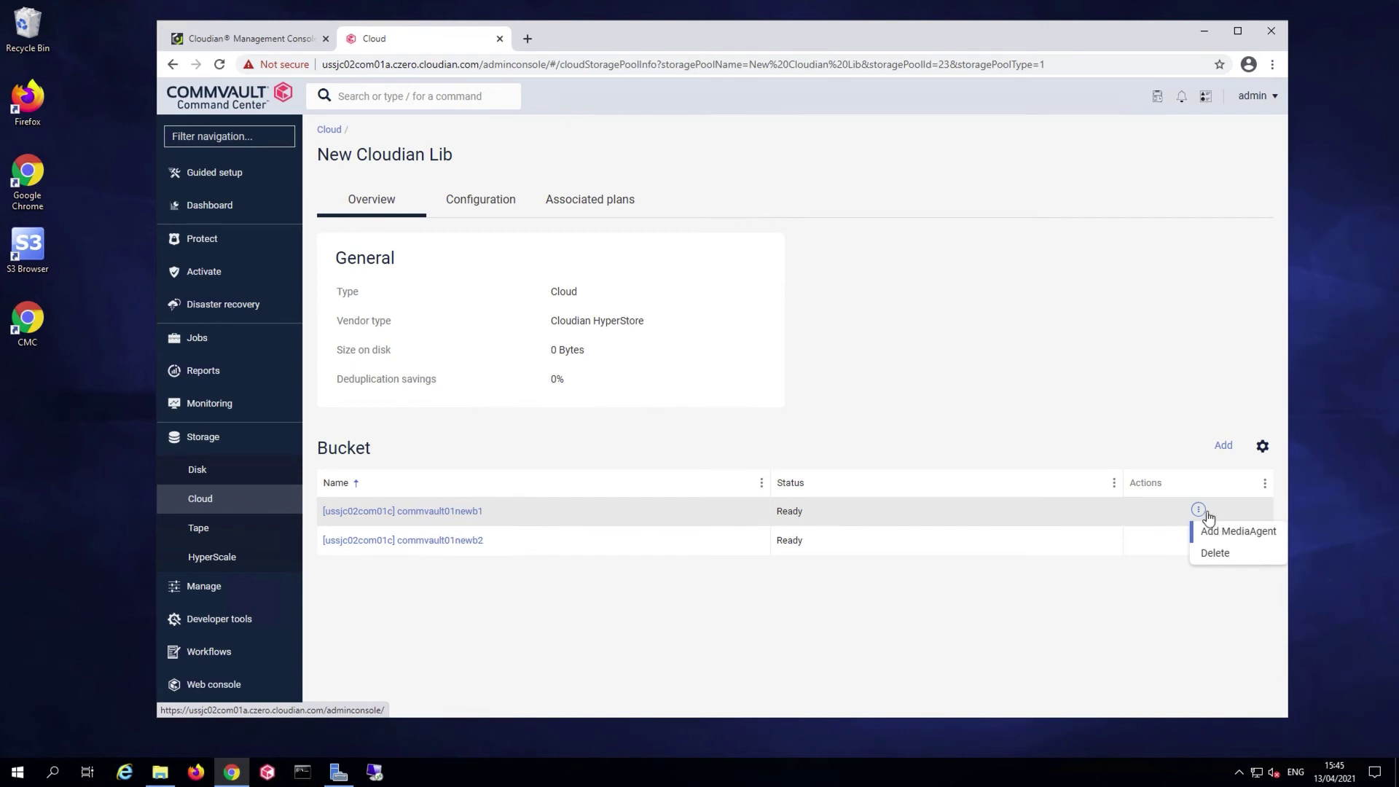
{"action": "left_click", "coordinate": [1240, 536]}
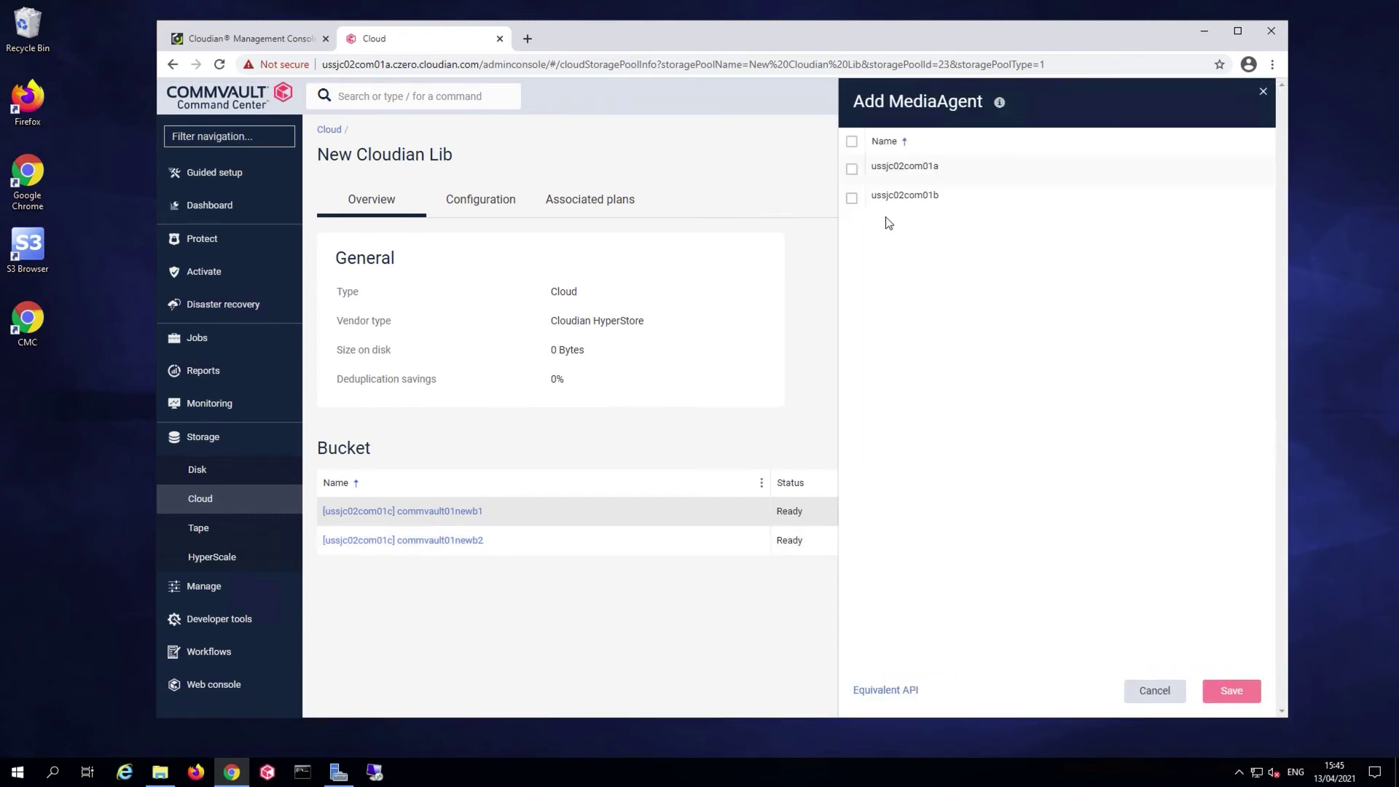
{"action": "left_click", "coordinate": [851, 141]}
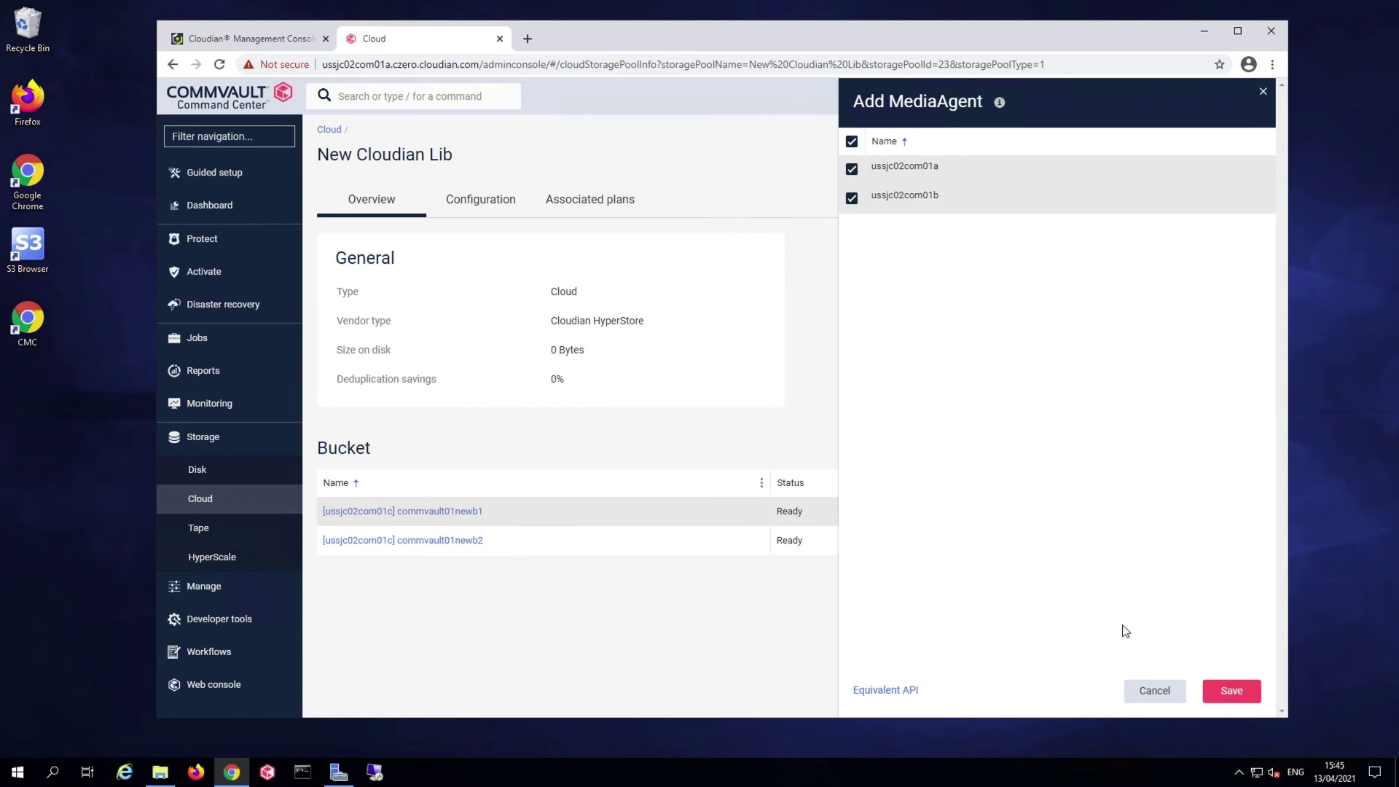
{"action": "left_click", "coordinate": [1231, 690]}
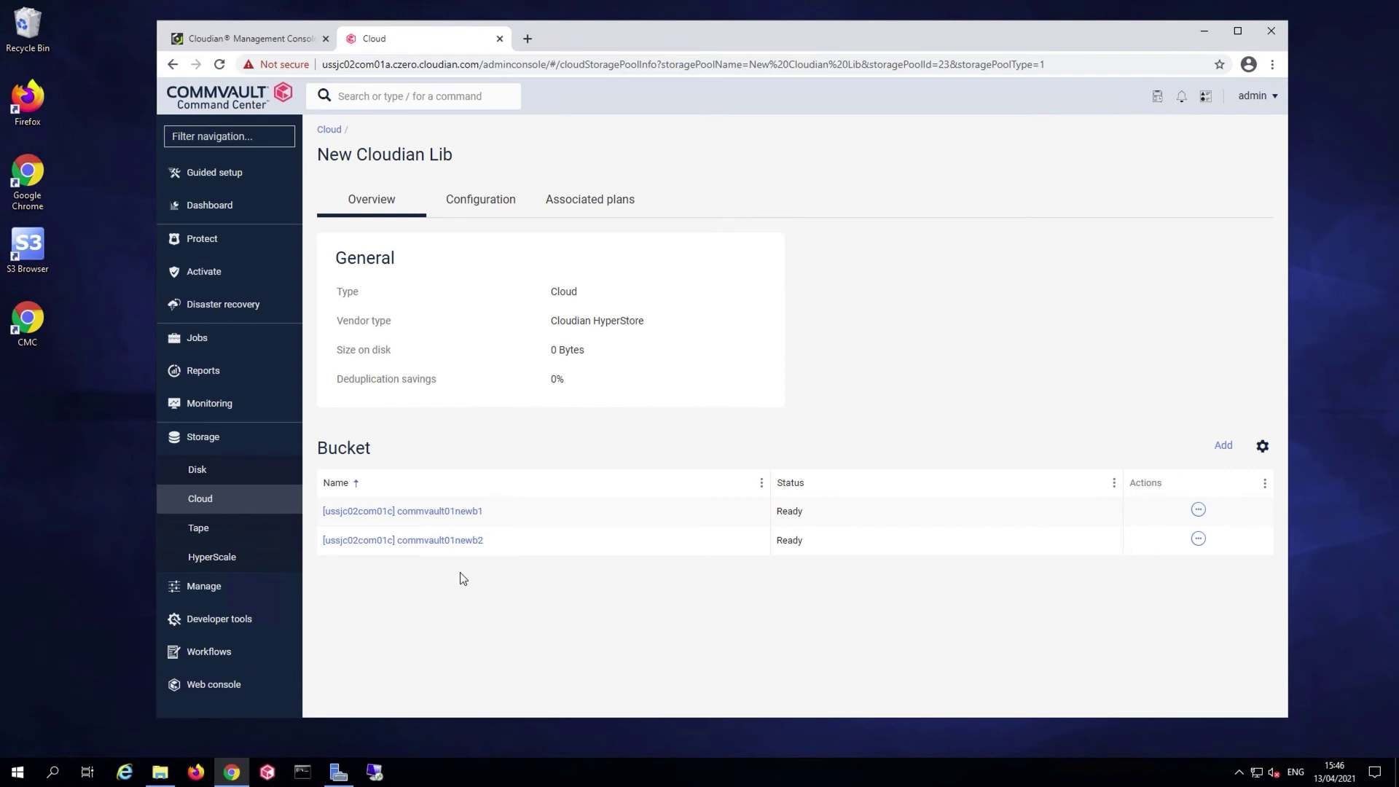
From Manage > Plans, create a Server backup plan and begin naming it 'My new'
{"action": "left_click", "coordinate": [211, 438]}
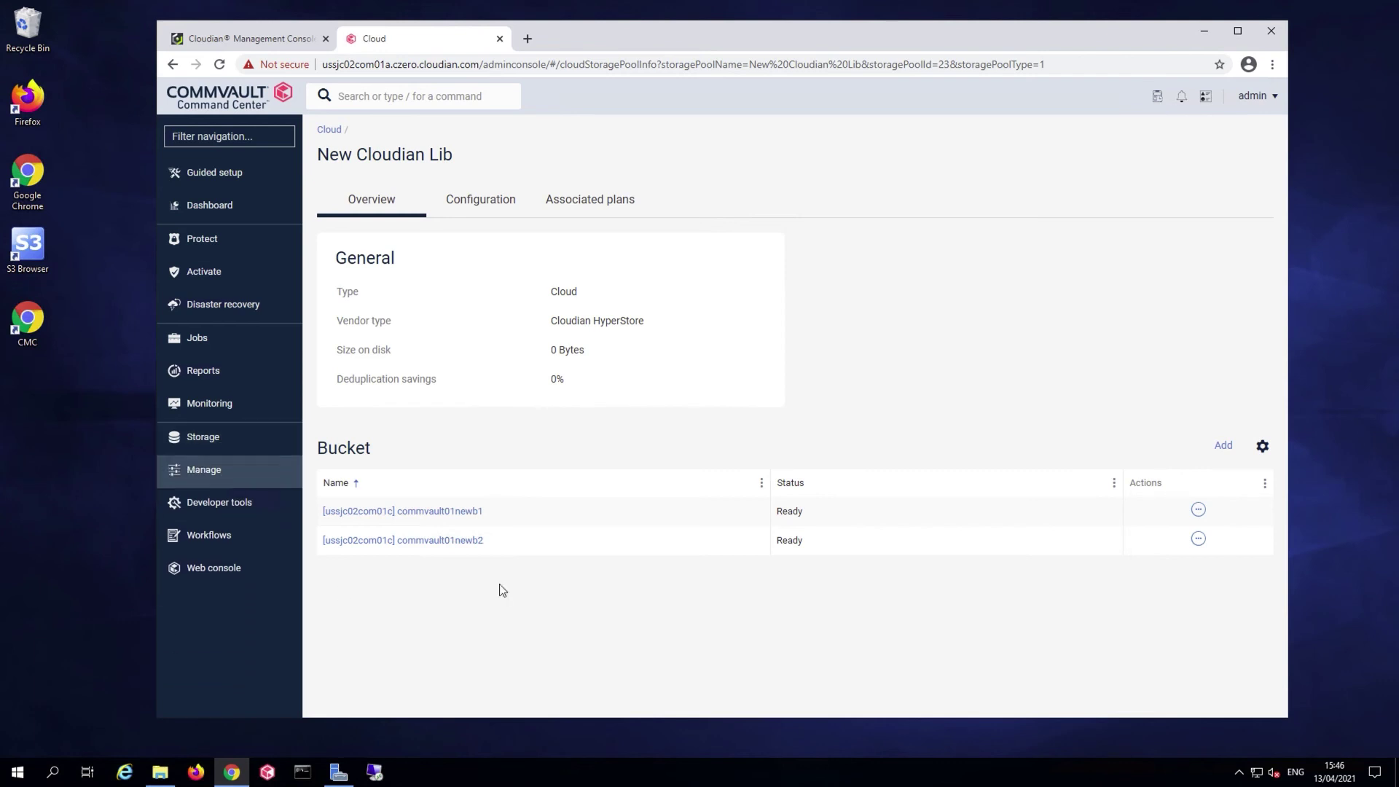
{"action": "left_click", "coordinate": [214, 477]}
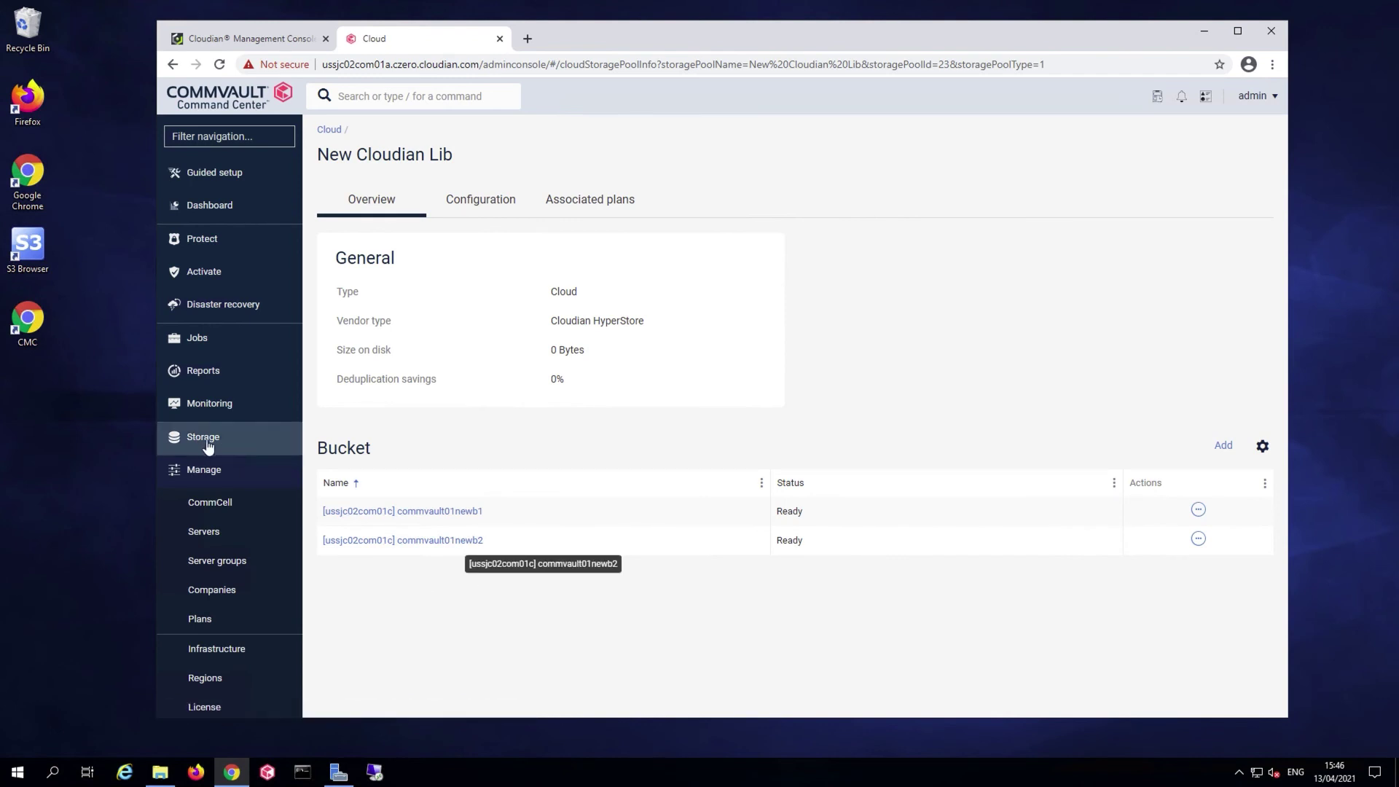
{"action": "left_click", "coordinate": [219, 618]}
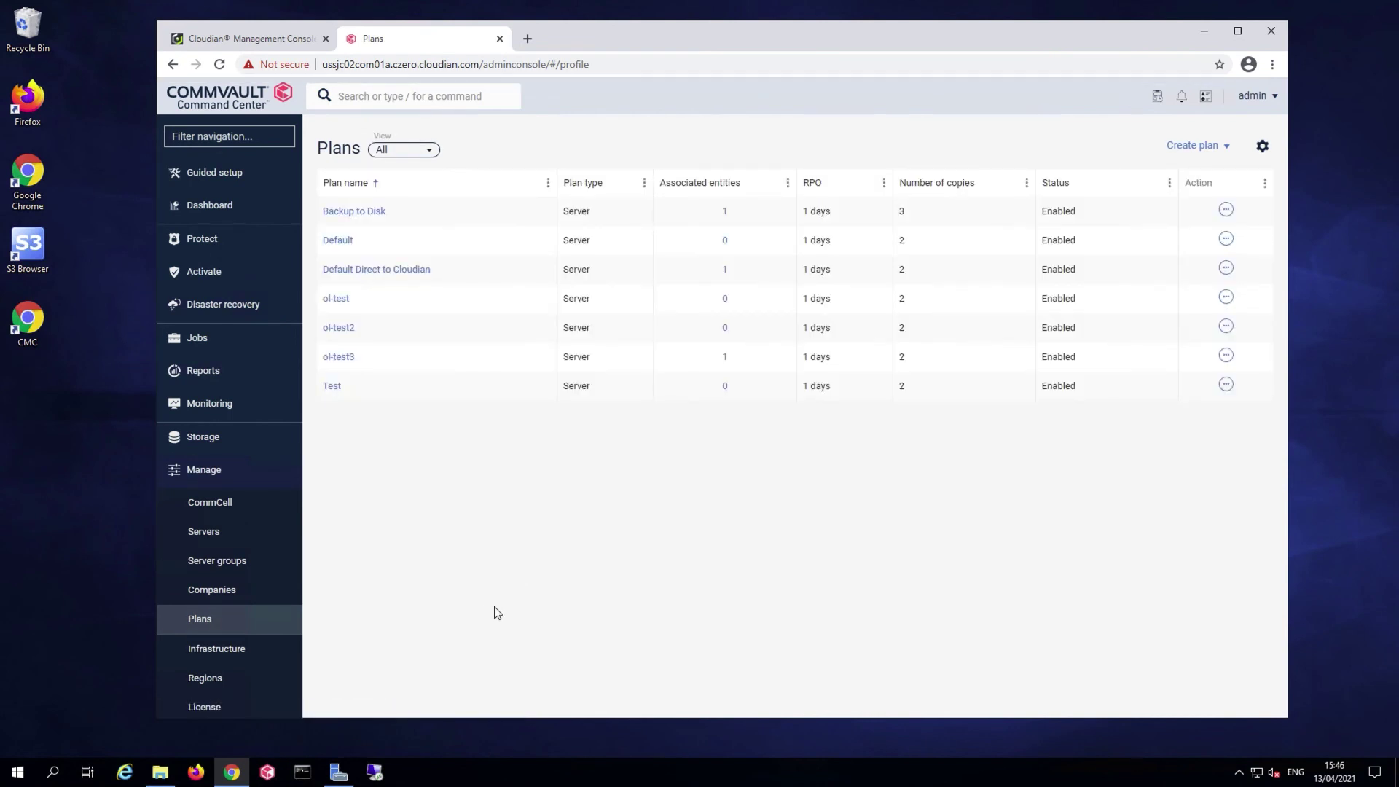
{"action": "left_click", "coordinate": [1202, 146]}
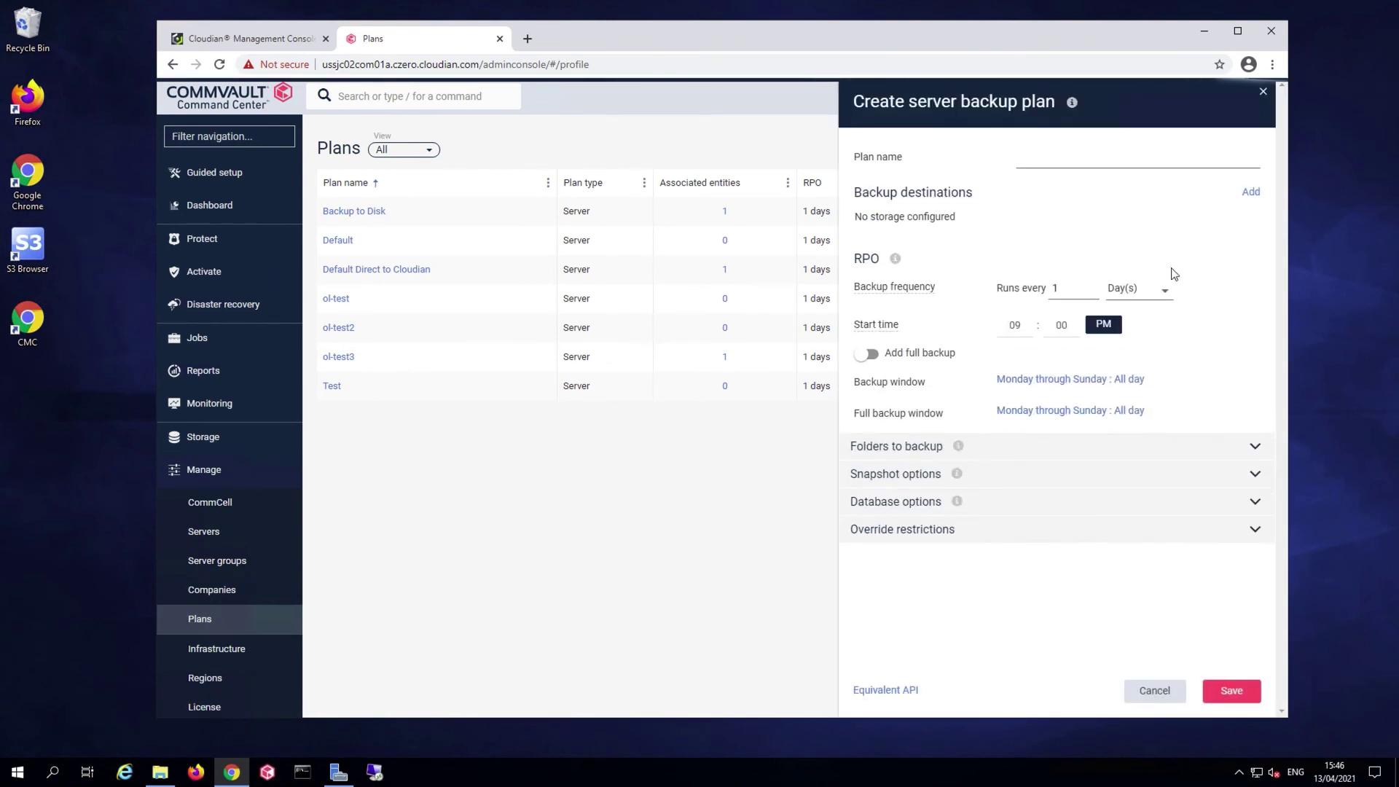
{"action": "type", "text": "My"}
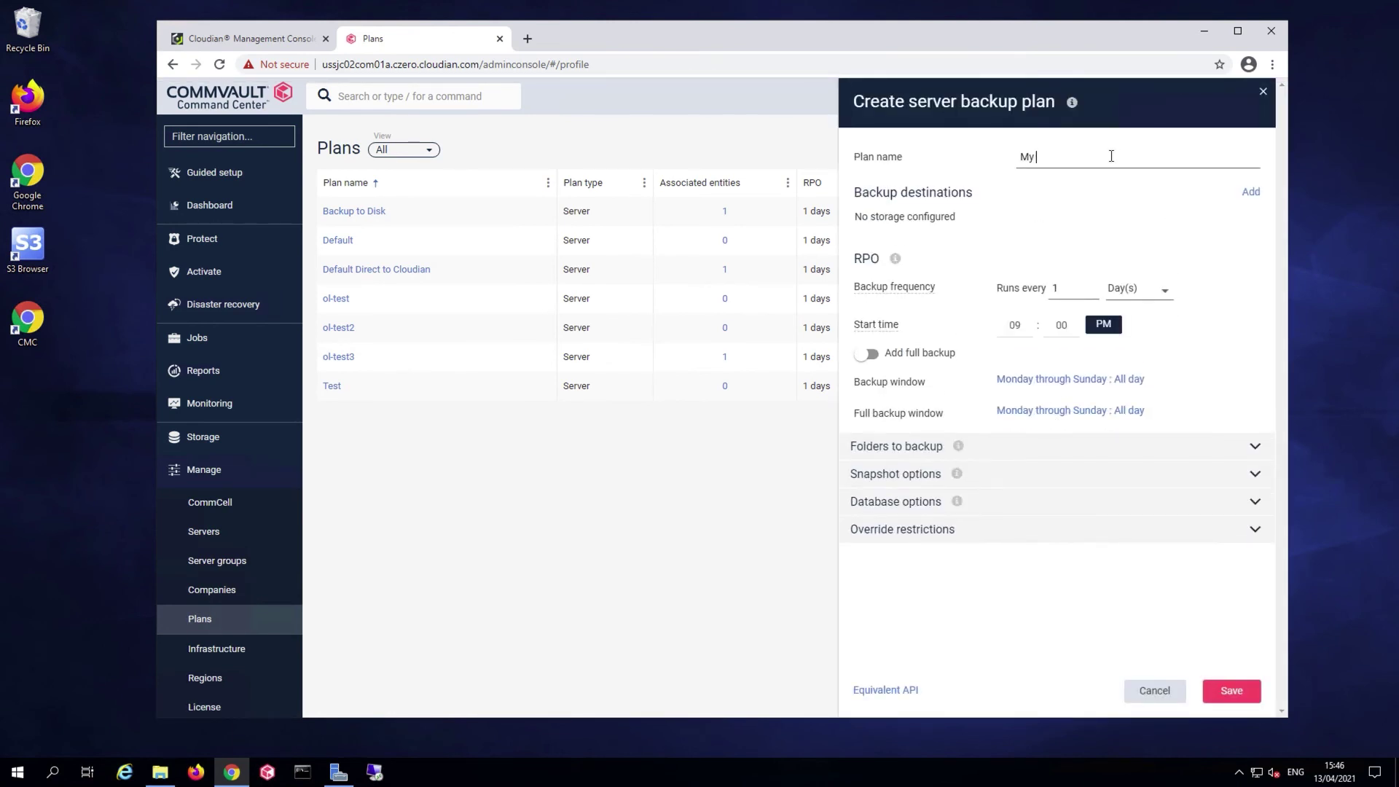
{"action": "type", "text": " new Plan"}
Add a Primary backup destination on New Cloudian Lib retained 1 Day, then save My new Plan
{"action": "left_click", "coordinate": [1250, 193]}
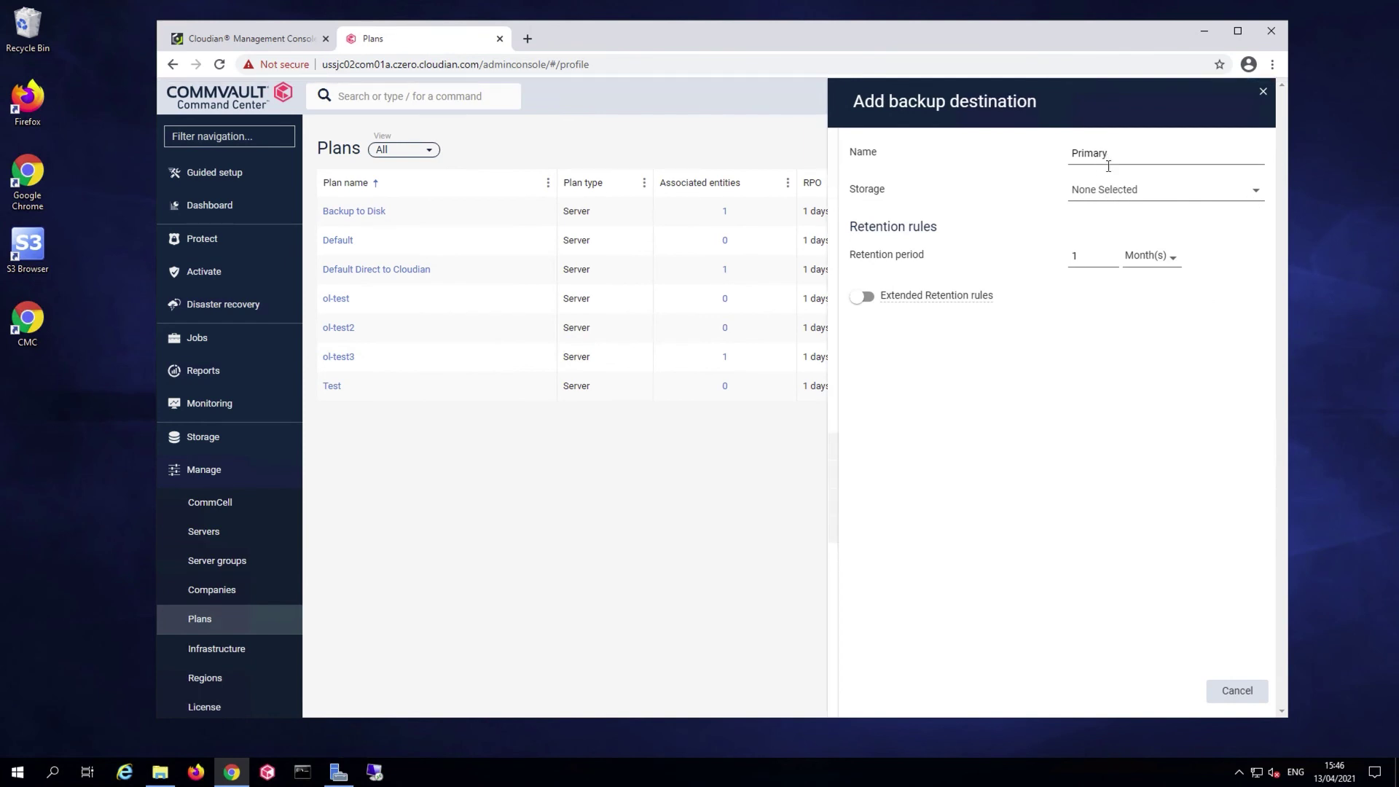
{"action": "left_click", "coordinate": [1190, 195]}
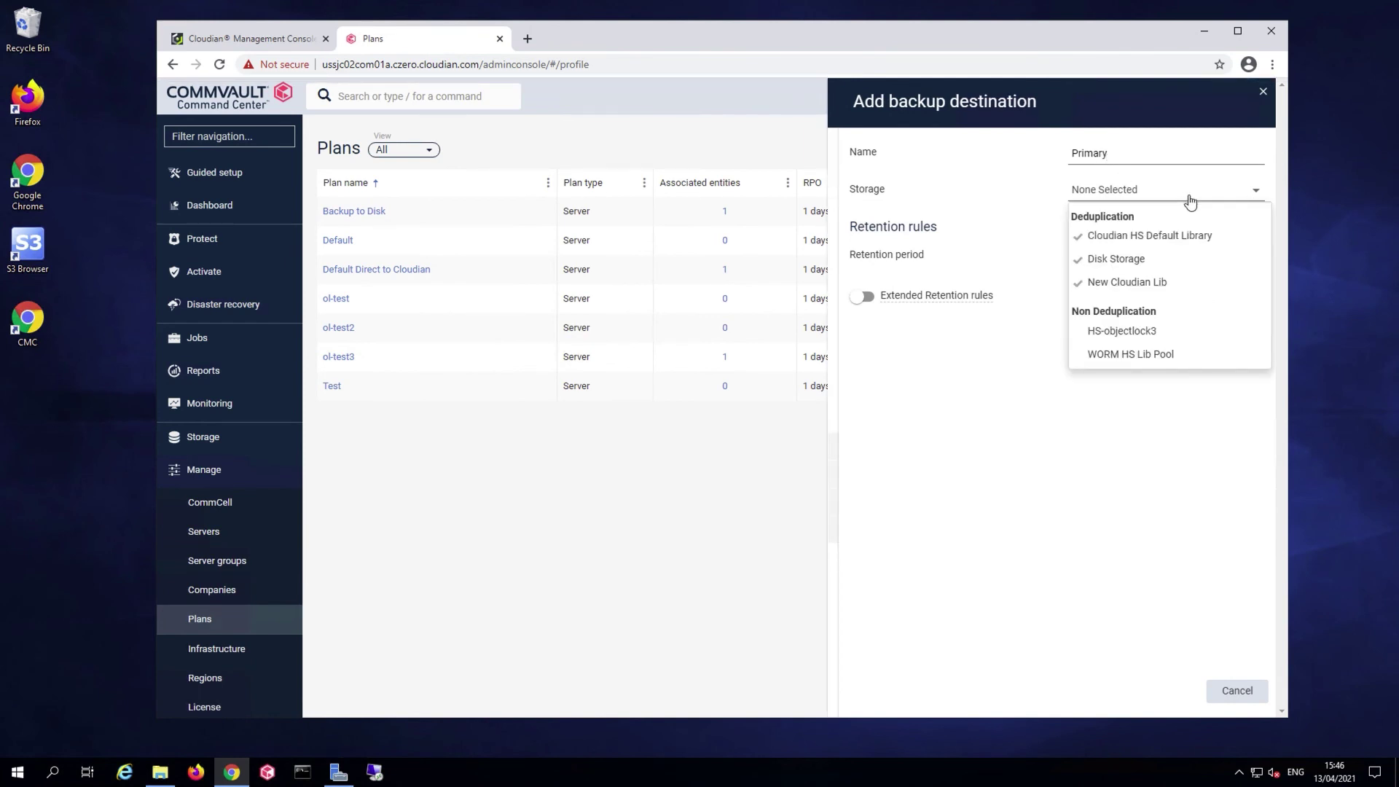
{"action": "left_click", "coordinate": [1141, 290]}
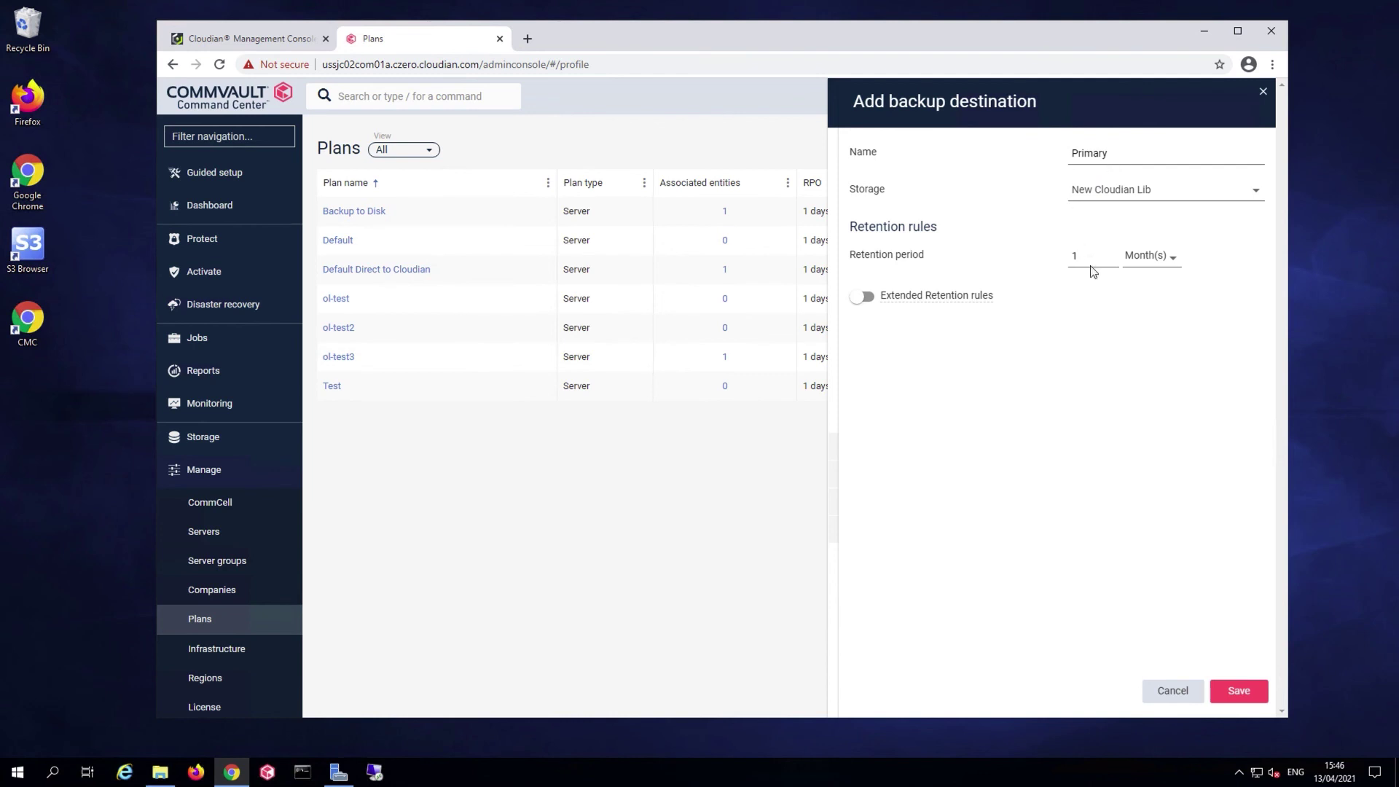
{"action": "left_click", "coordinate": [1148, 258]}
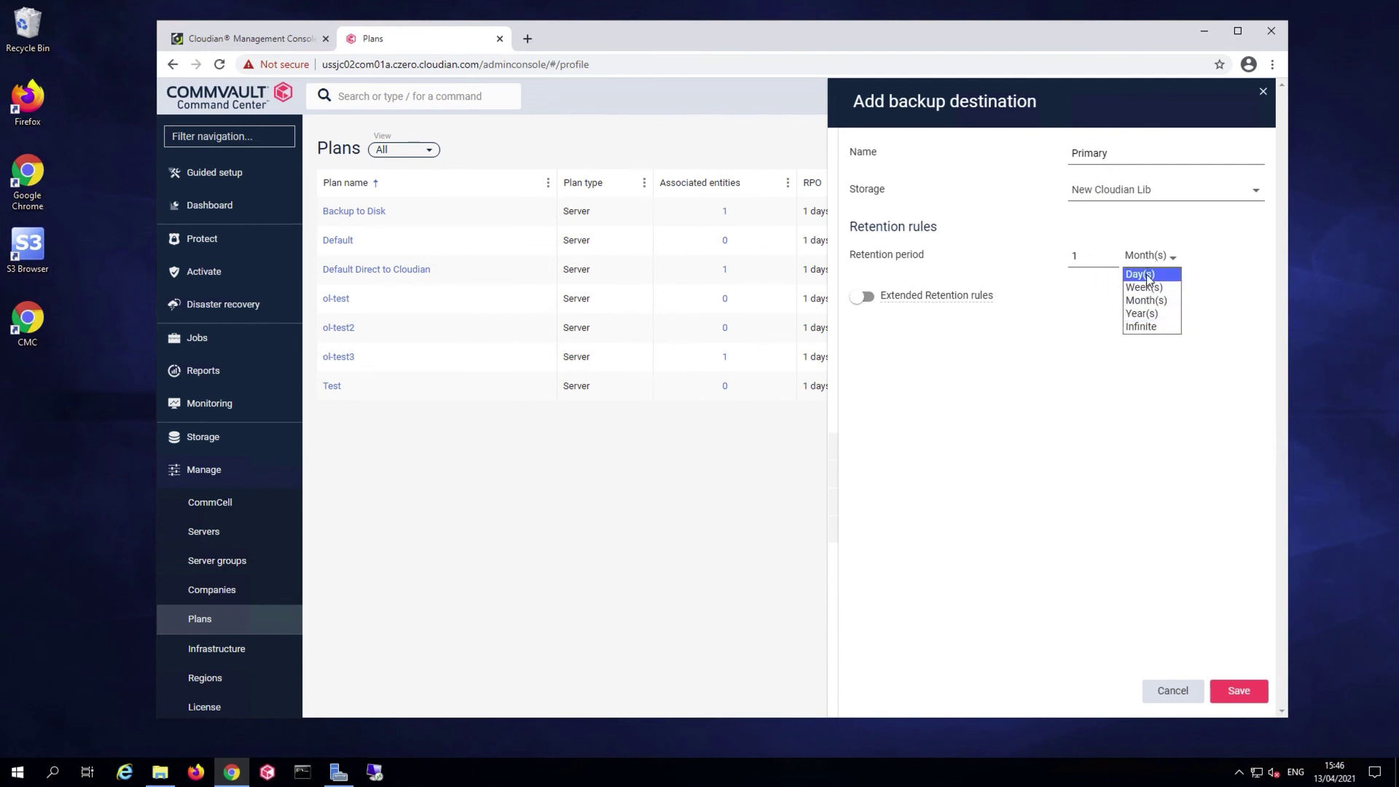
{"action": "left_click", "coordinate": [1147, 274]}
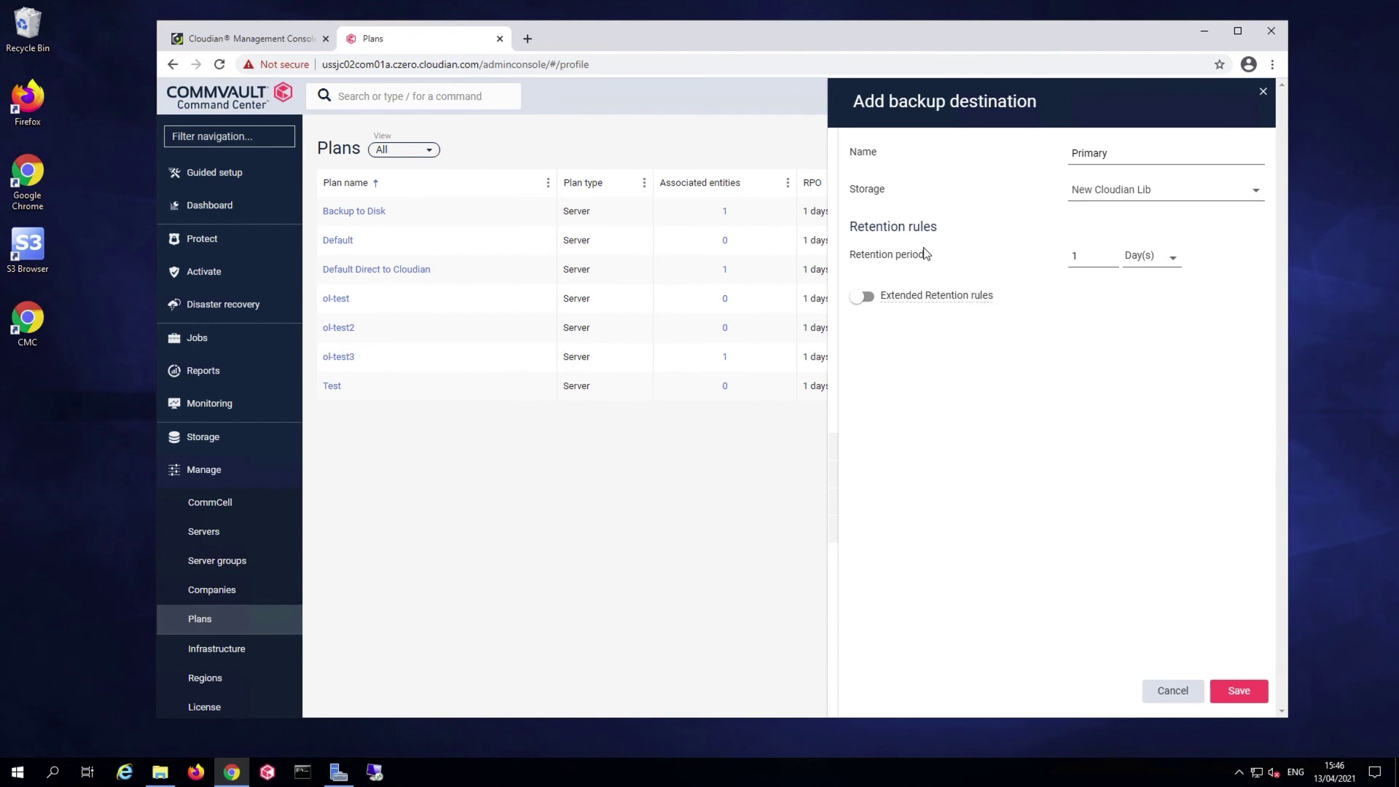
{"action": "left_click", "coordinate": [1228, 689]}
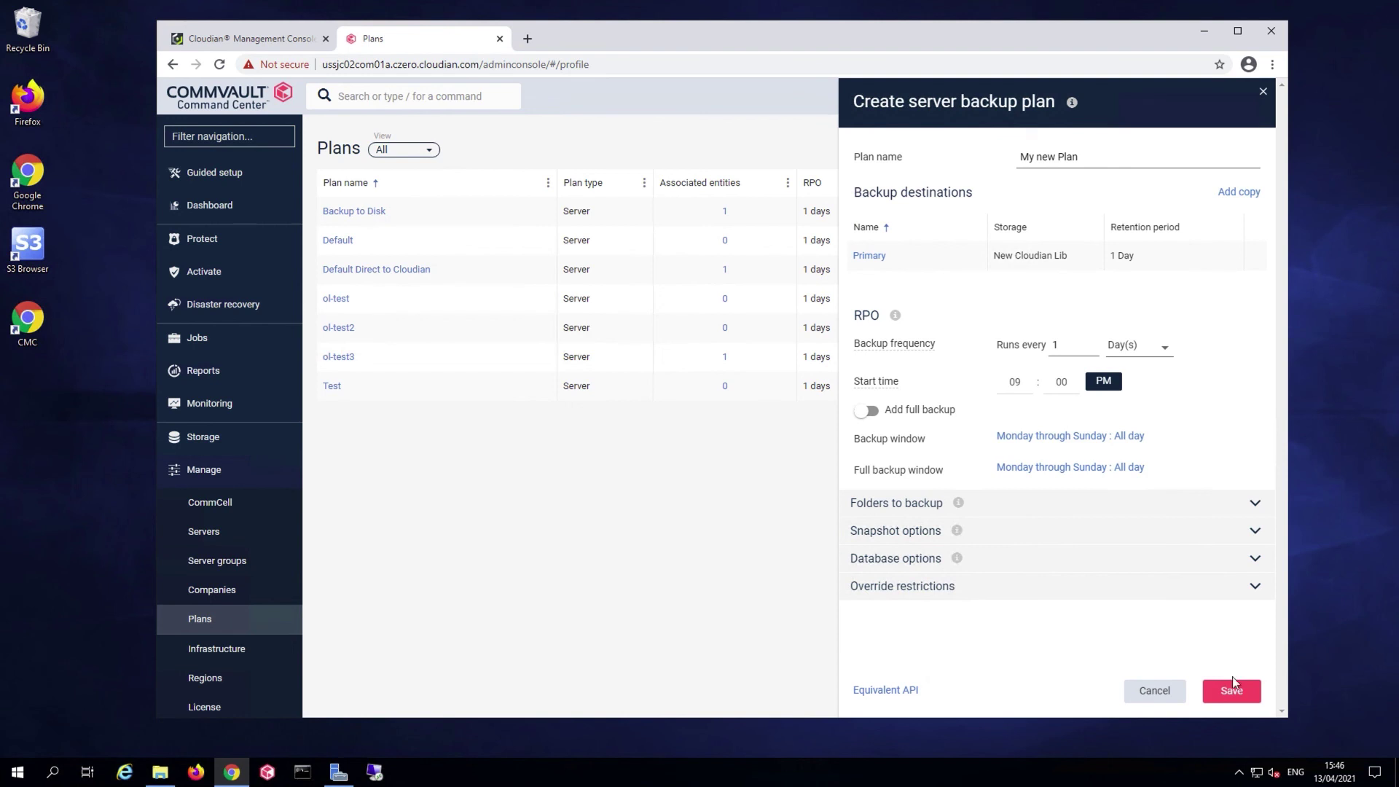
{"action": "left_click", "coordinate": [1233, 692]}
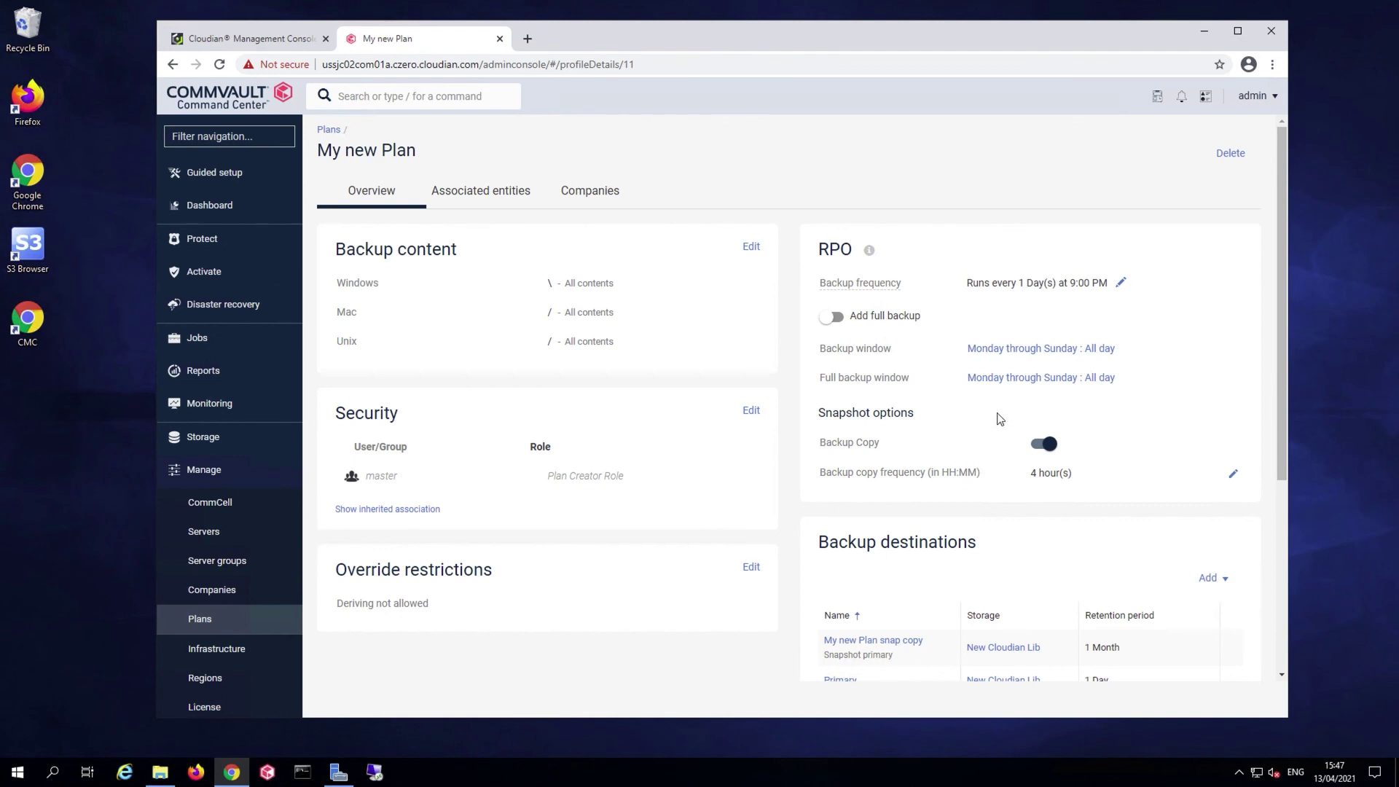
{"action": "scroll", "coordinate": [999, 418], "scroll_direction": "down", "scroll_amount": 1}
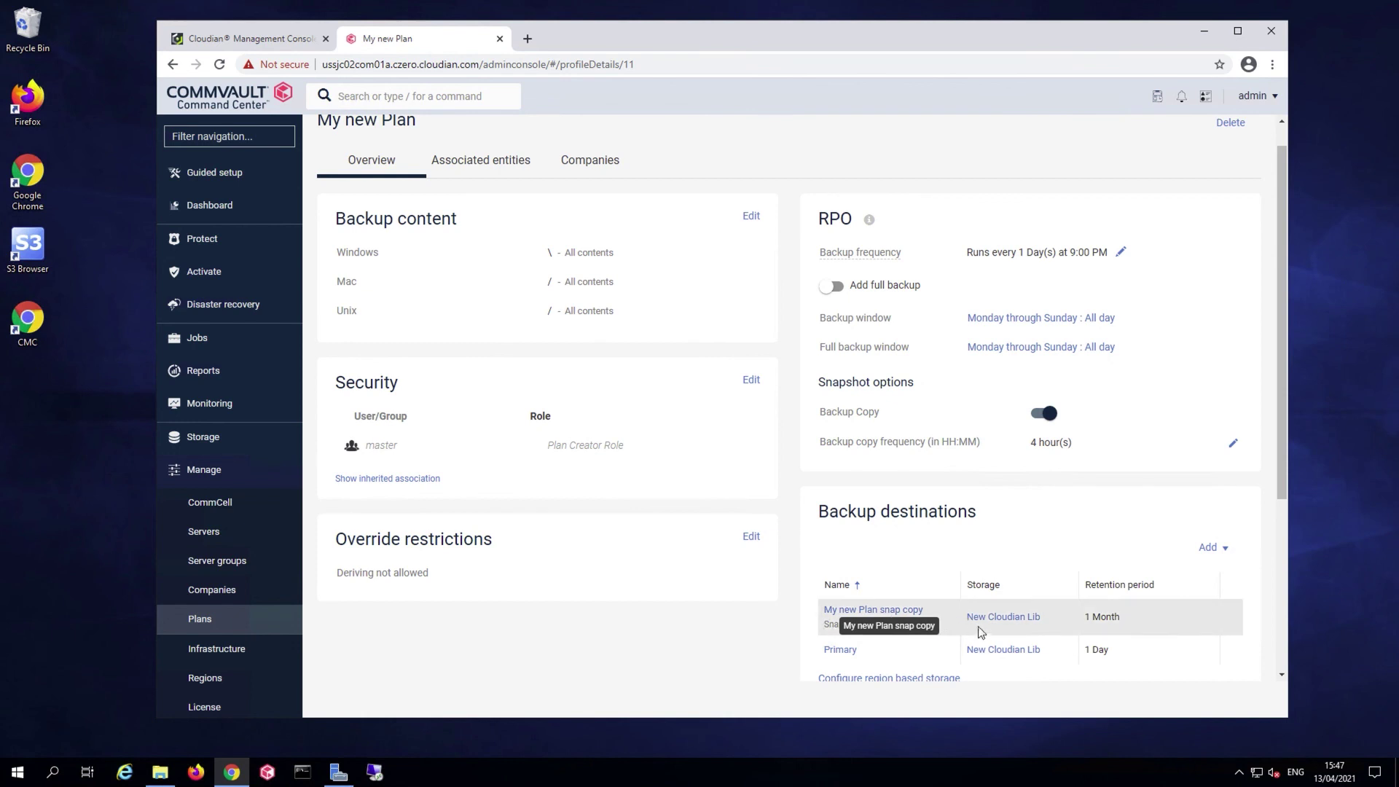
{"action": "left_click_drag", "start_coordinate": [1282, 481], "coordinate": [1281, 552]}
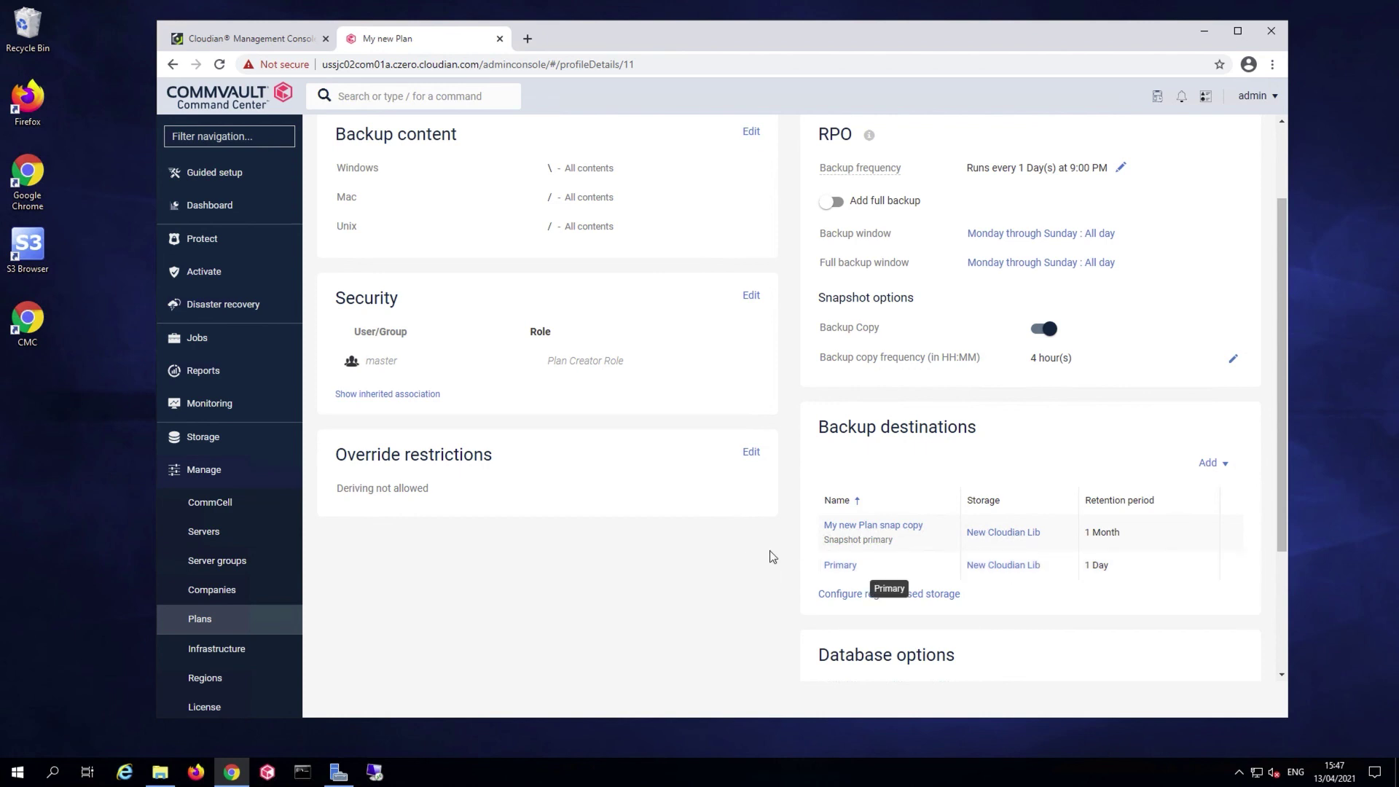
{"action": "scroll", "coordinate": [772, 557], "scroll_direction": "up", "scroll_amount": 2}
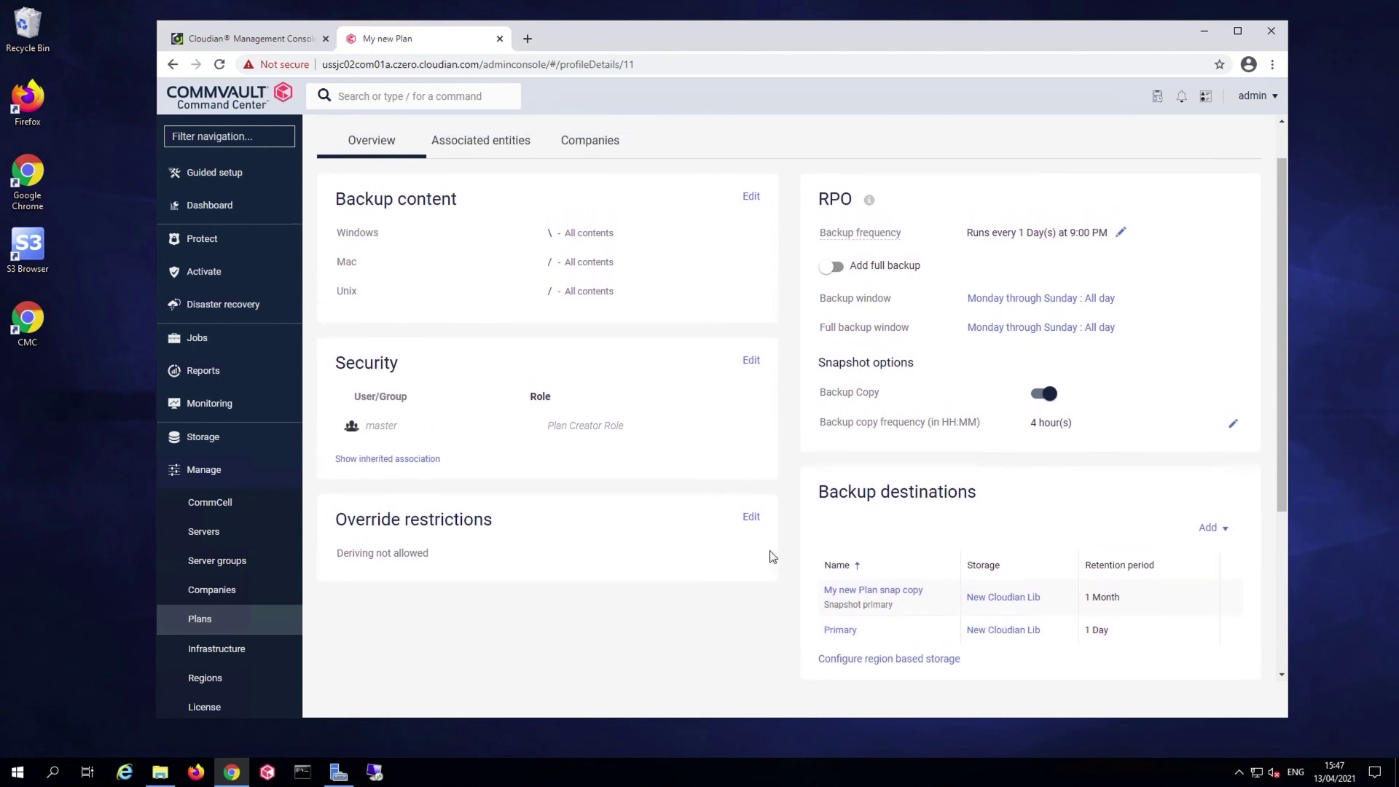
{"action": "scroll", "coordinate": [773, 556], "scroll_direction": "up", "scroll_amount": 1}
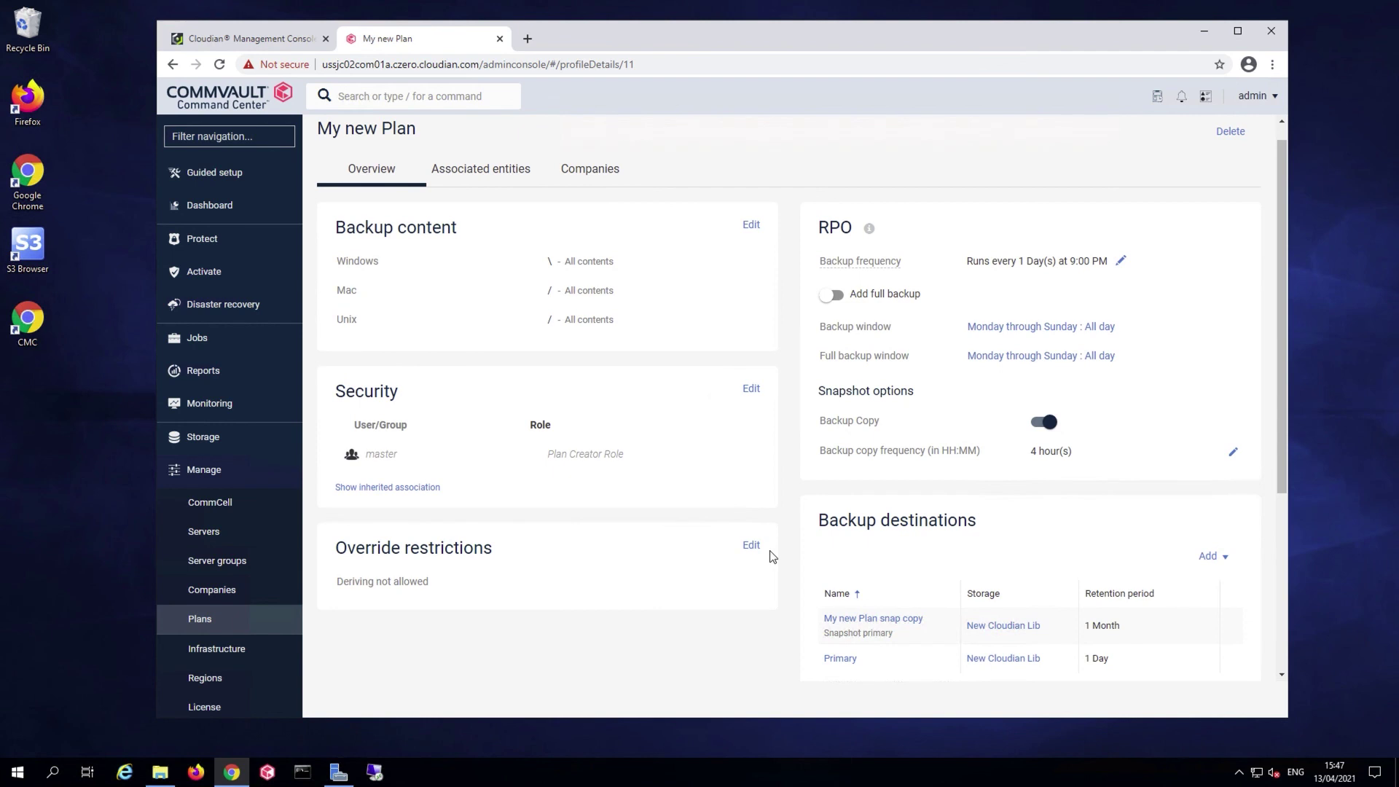